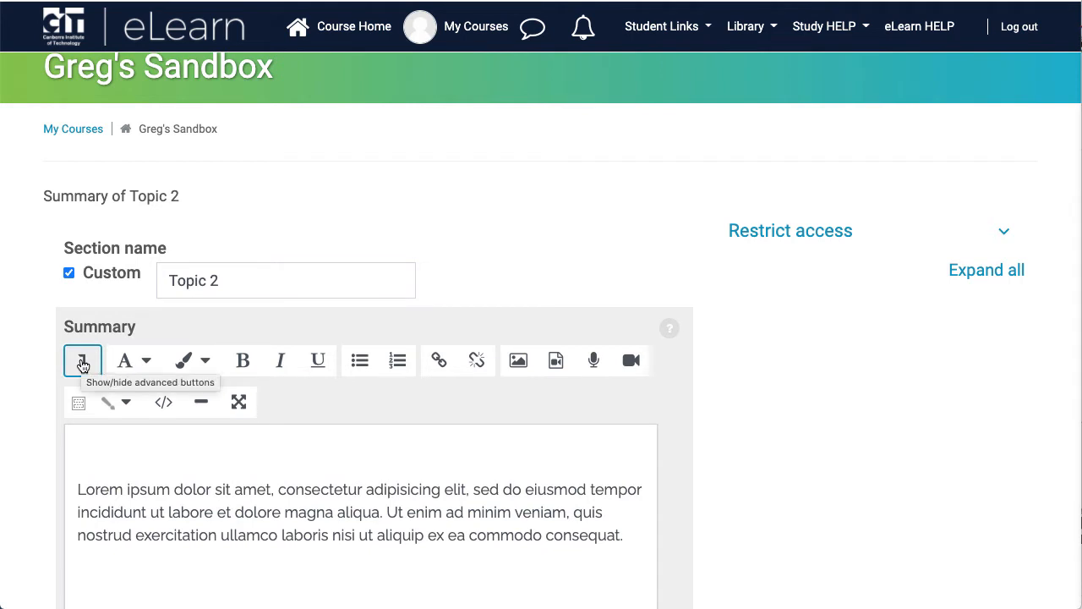
# - Open the equation editor for the Topic 2 summary and narrow the browser window to reveal the present value formula behind it
pyautogui.click(83, 364)
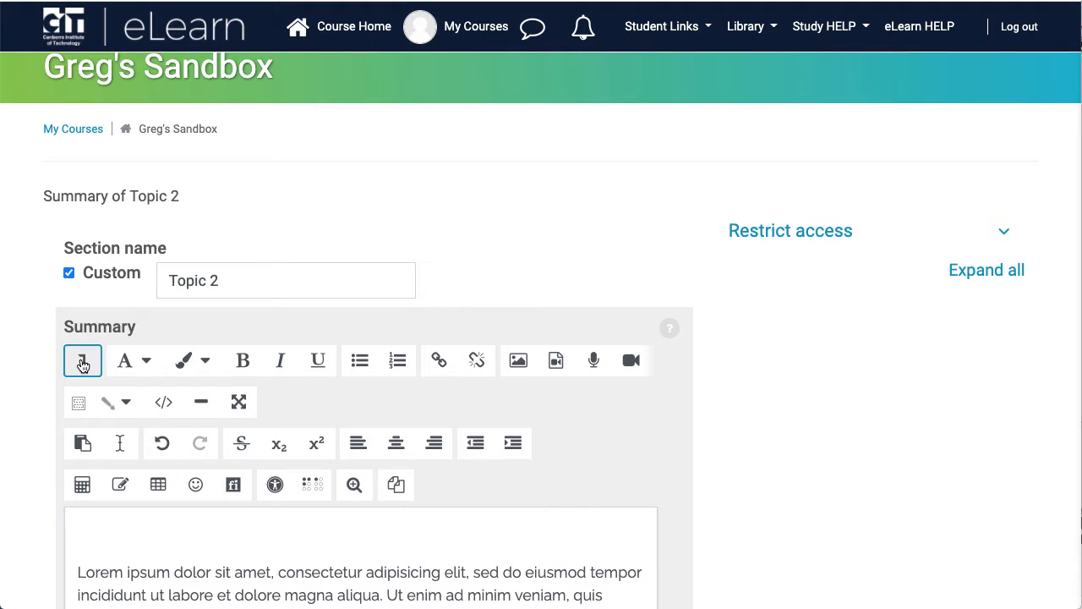
pyautogui.click(83, 491)
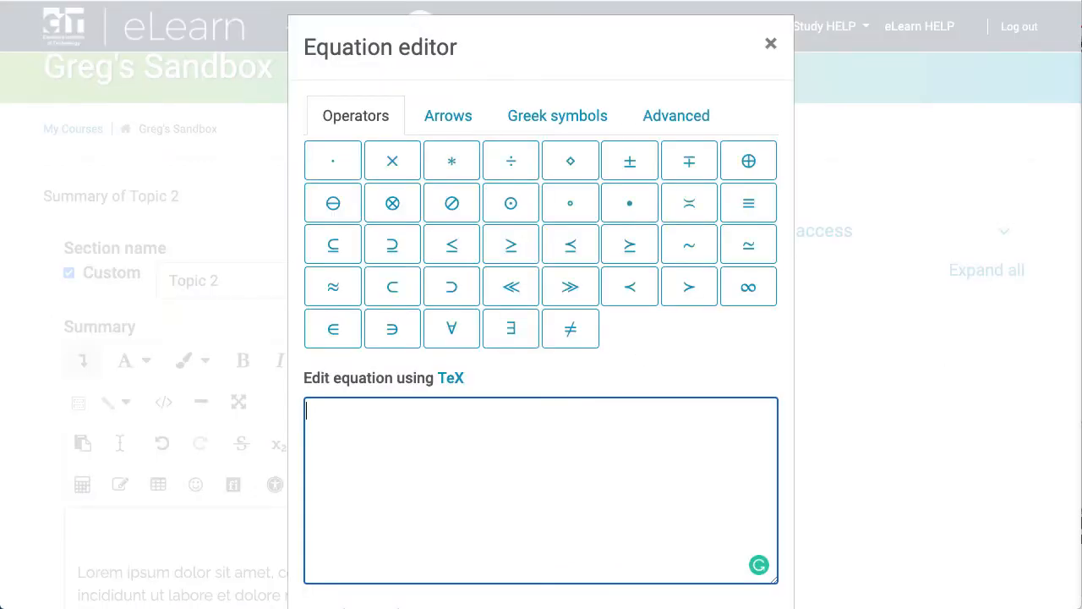
pyautogui.click(1079, 394)
pyautogui.moveTo(1079, 393); pyautogui.dragTo(830, 377)
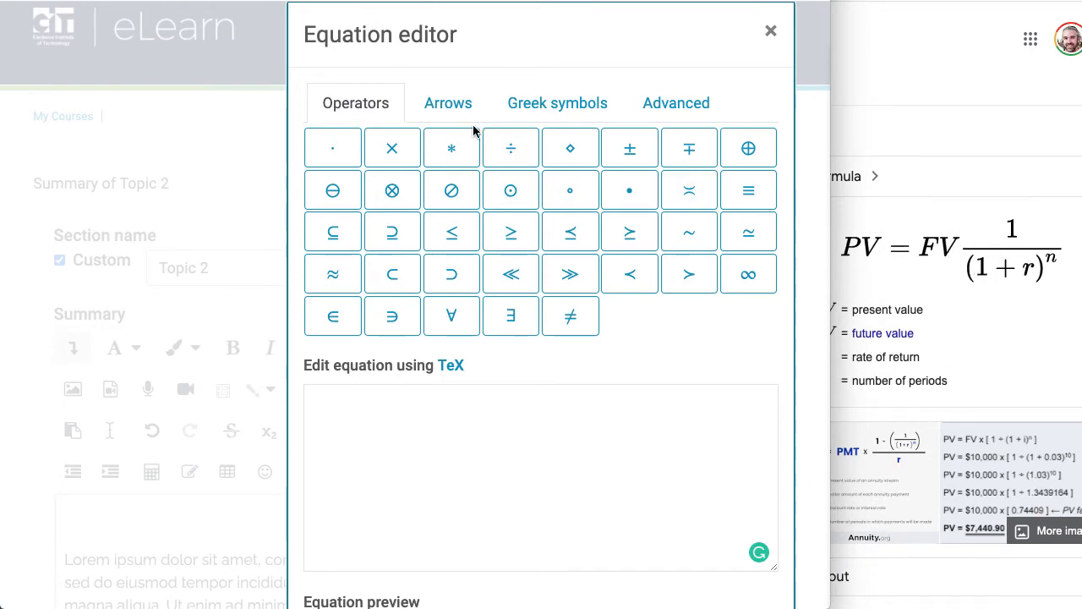
# - Look through the equation editor's layout and its Arrows, Greek symbols and Advanced element groups
pyautogui.scroll(-2, 672, 411)
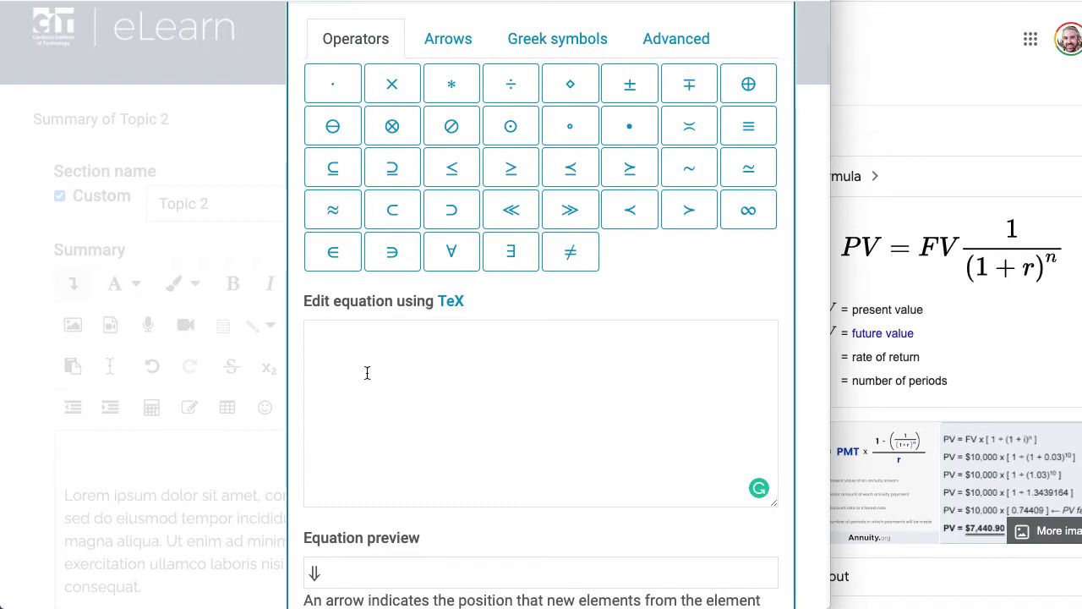
pyautogui.scroll(-1, 446, 381)
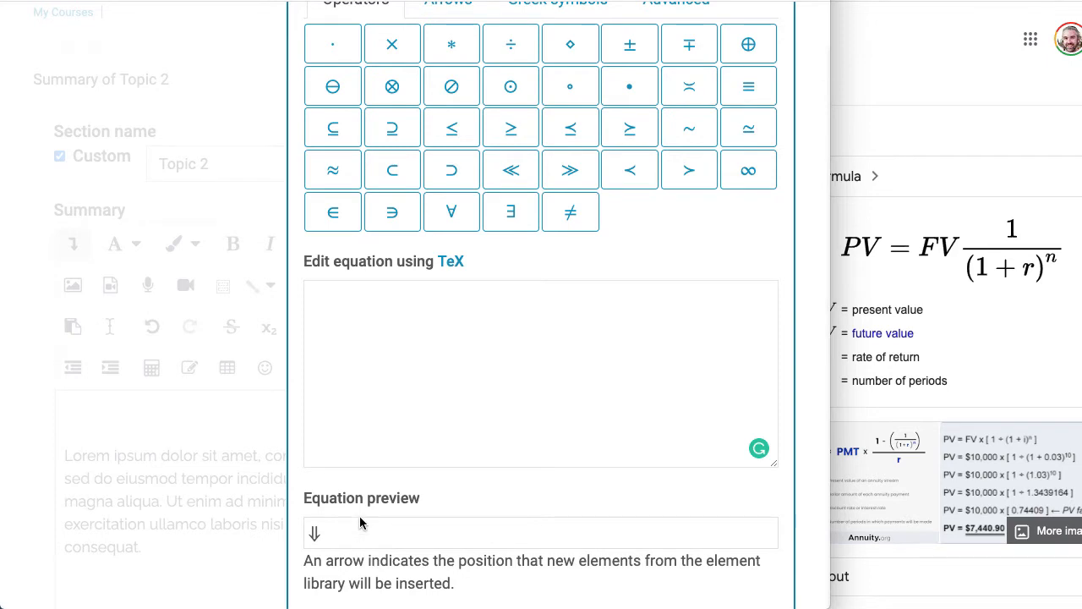
pyautogui.scroll(4, 435, 301)
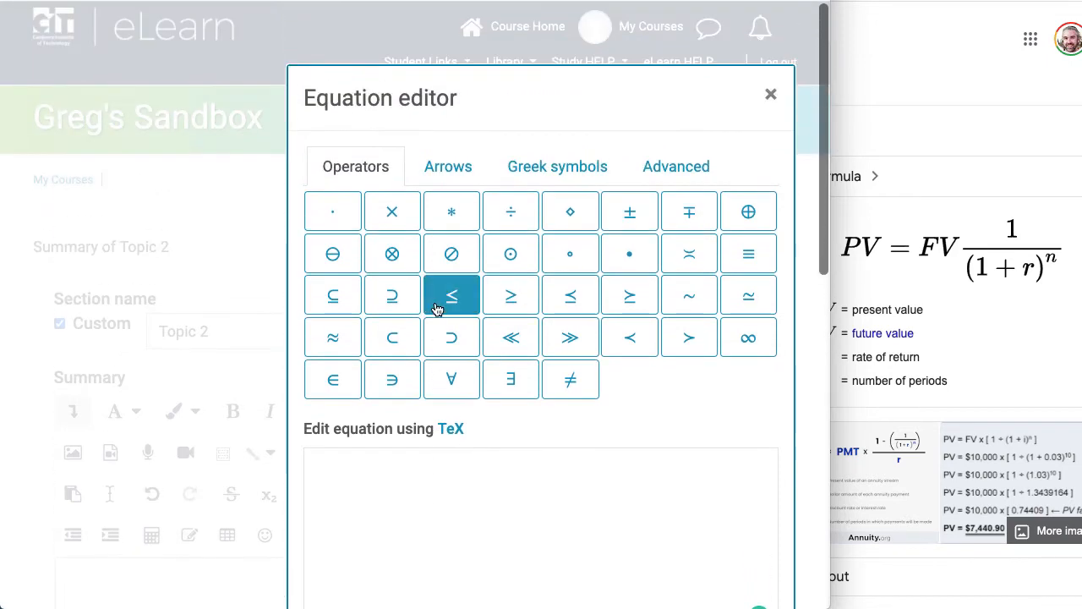
pyautogui.click(447, 165)
pyautogui.click(572, 166)
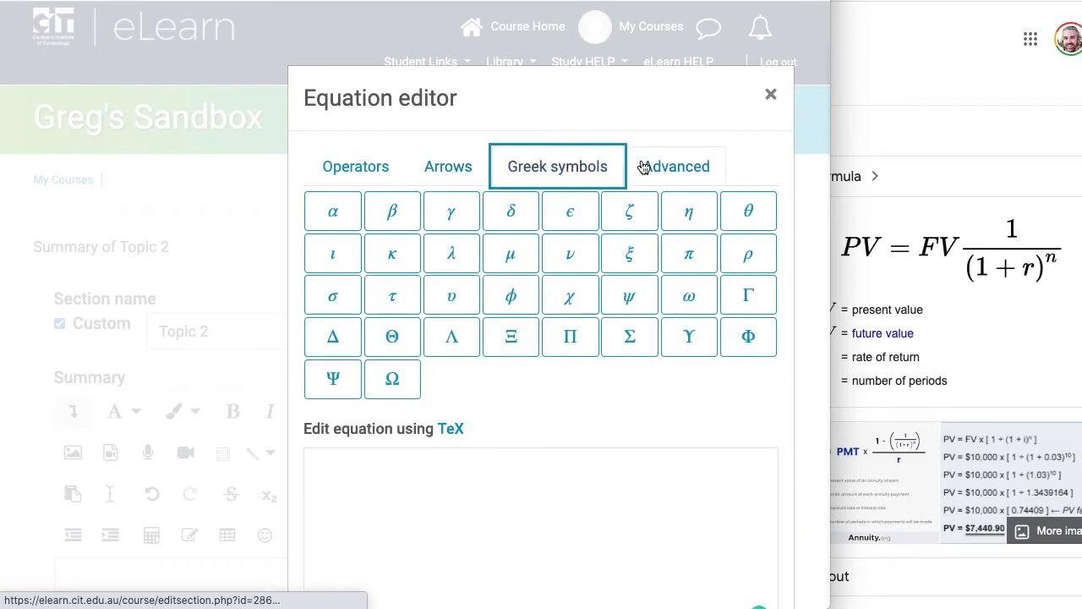
pyautogui.click(676, 167)
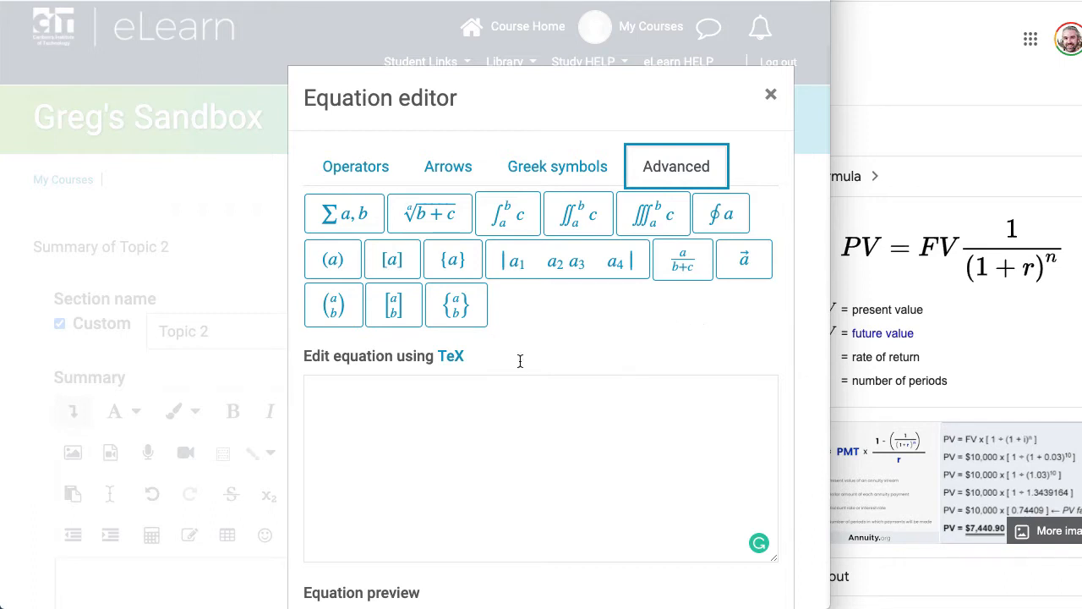
# - Enter PV=FV in the TeX equation and append the fraction template a over b+c
pyautogui.click(420, 397)
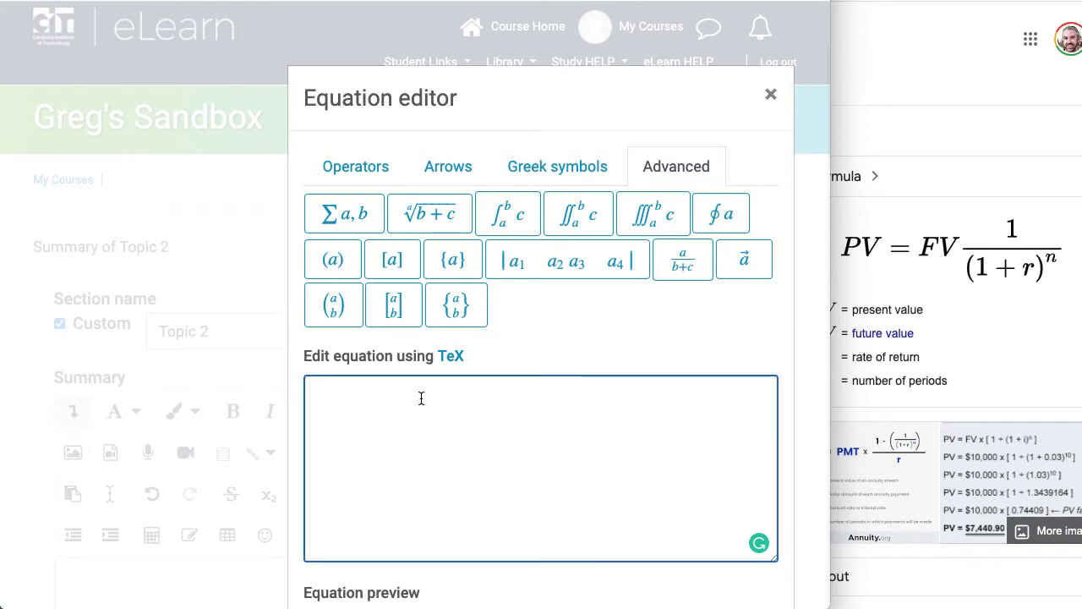
pyautogui.write('PV')
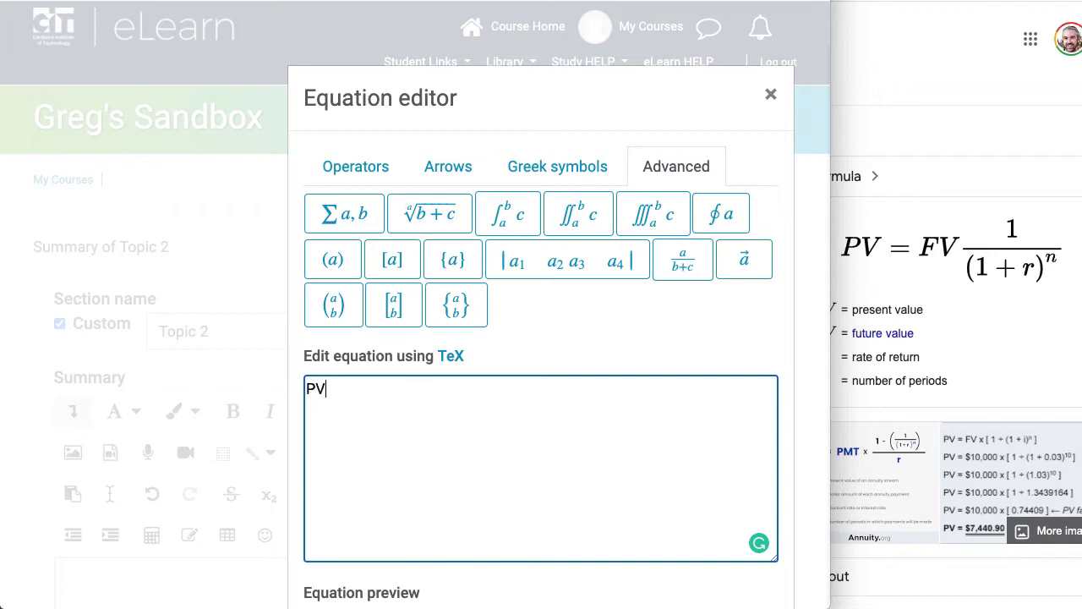
pyautogui.write('=FV')
pyautogui.click(682, 271)
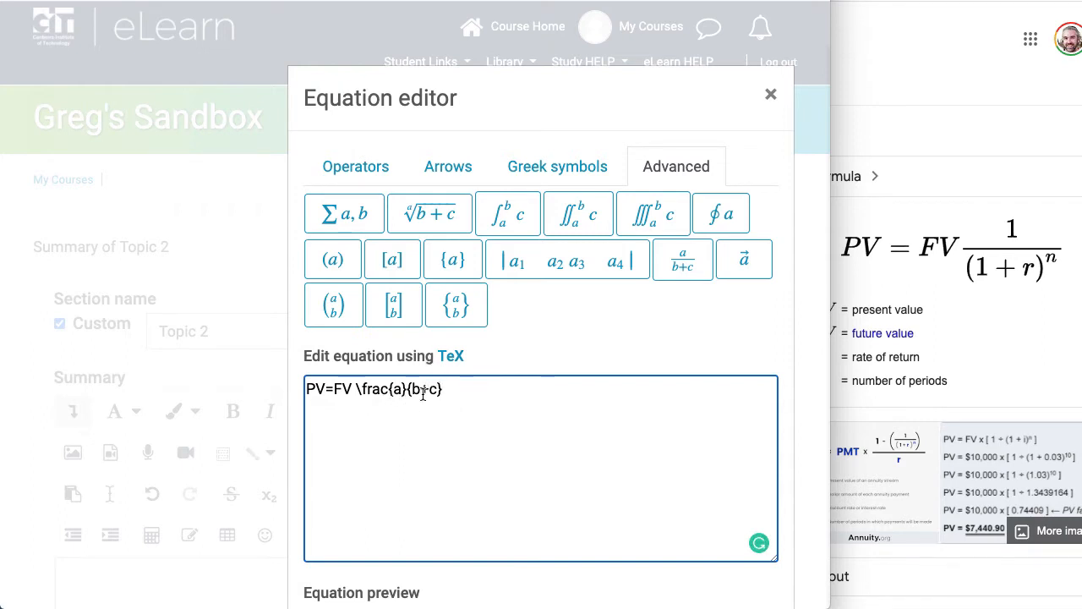
# - Replace the fraction's numerator with 1 and its denominator with (1+r)
pyautogui.scroll(-1, 454, 411)
pyautogui.scroll(-1, 455, 410)
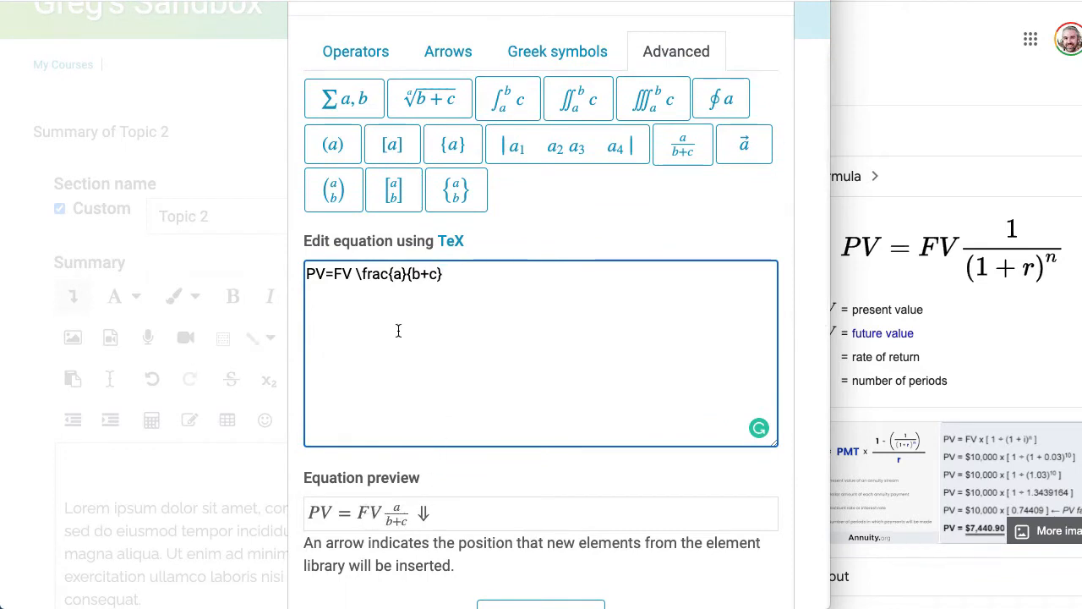
pyautogui.doubleClick(397, 274)
pyautogui.write('1')
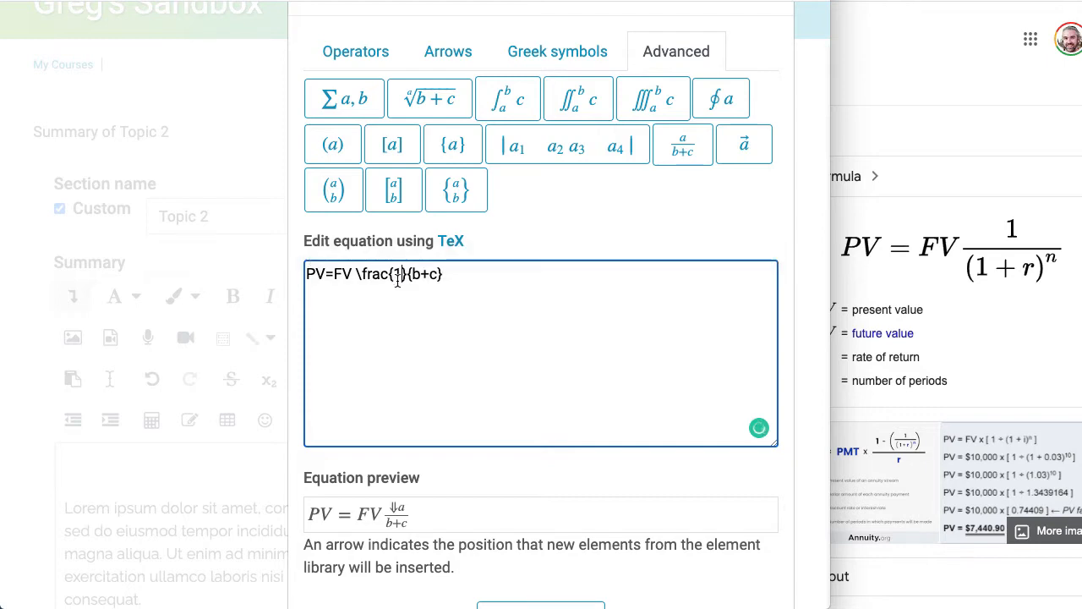
pyautogui.moveTo(412, 273); pyautogui.dragTo(436, 274)
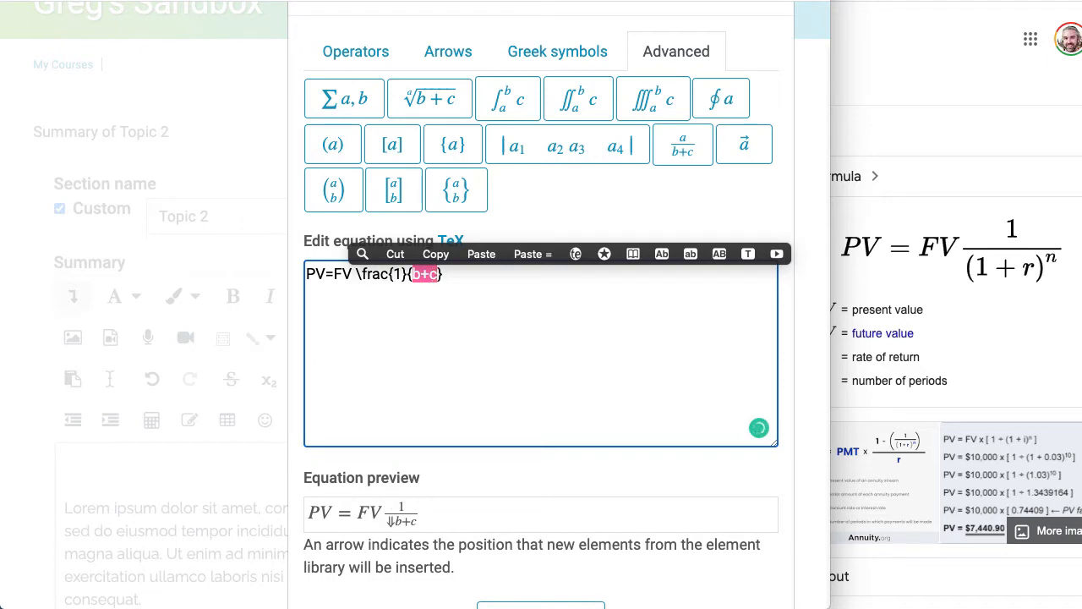
pyautogui.press('BackSpace')
pyautogui.write('(1')
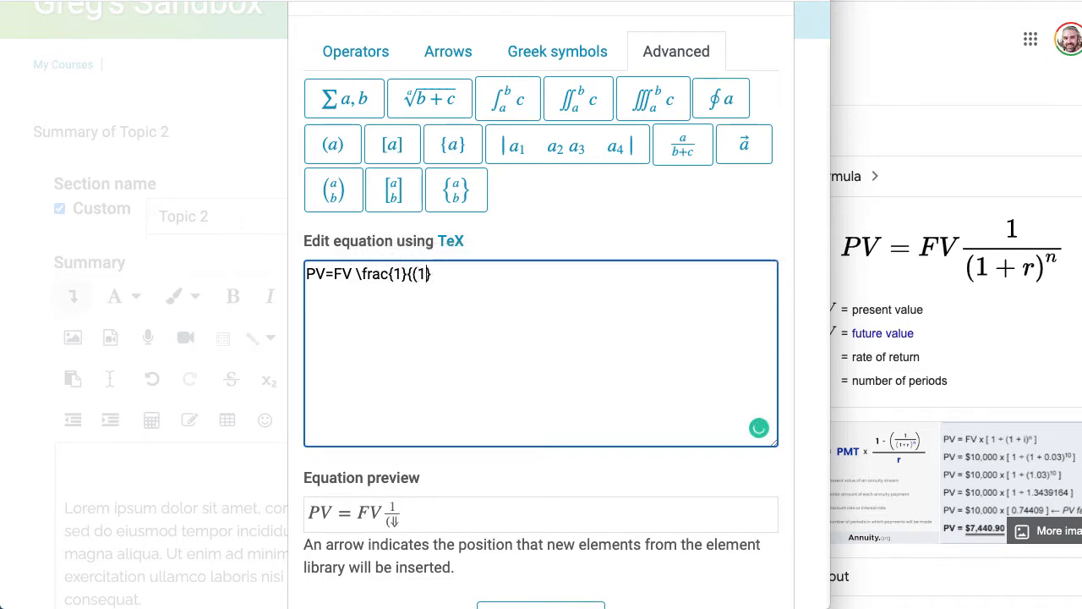
pyautogui.write('+r)')
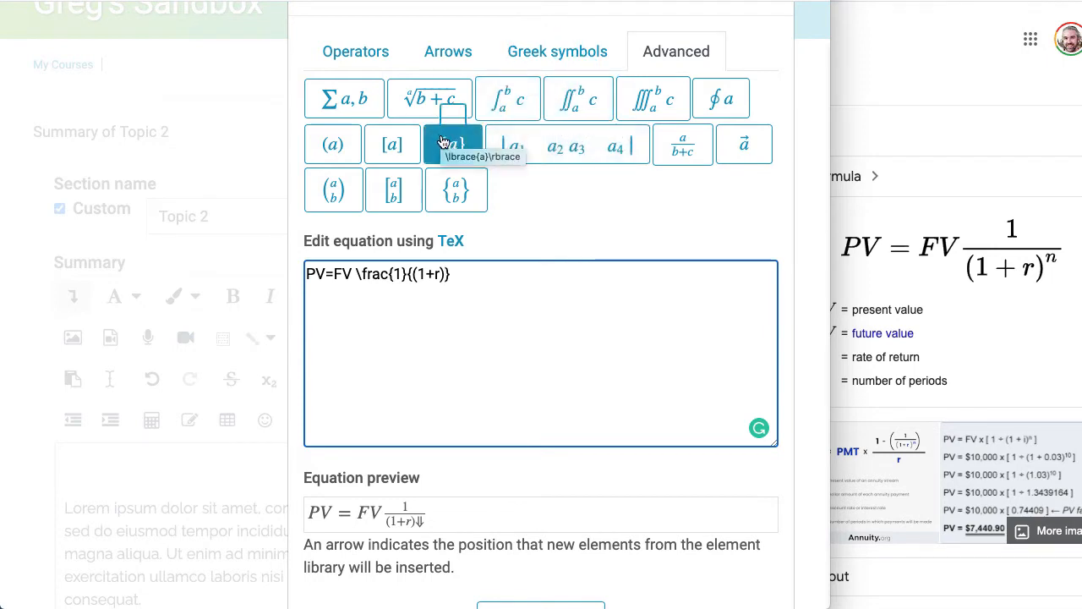
pyautogui.click(462, 282)
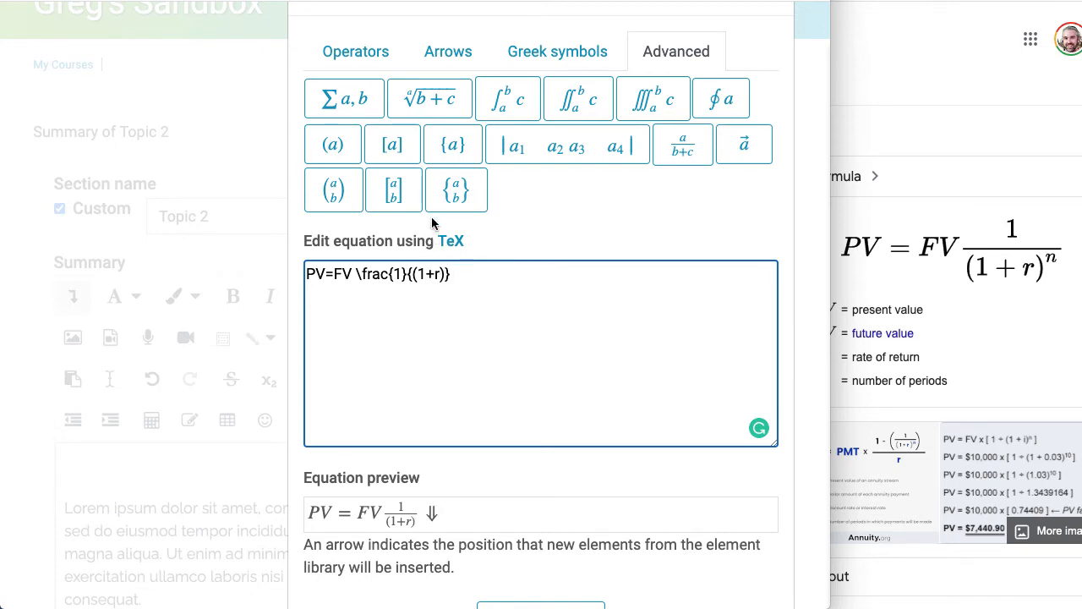
pyautogui.click(510, 109)
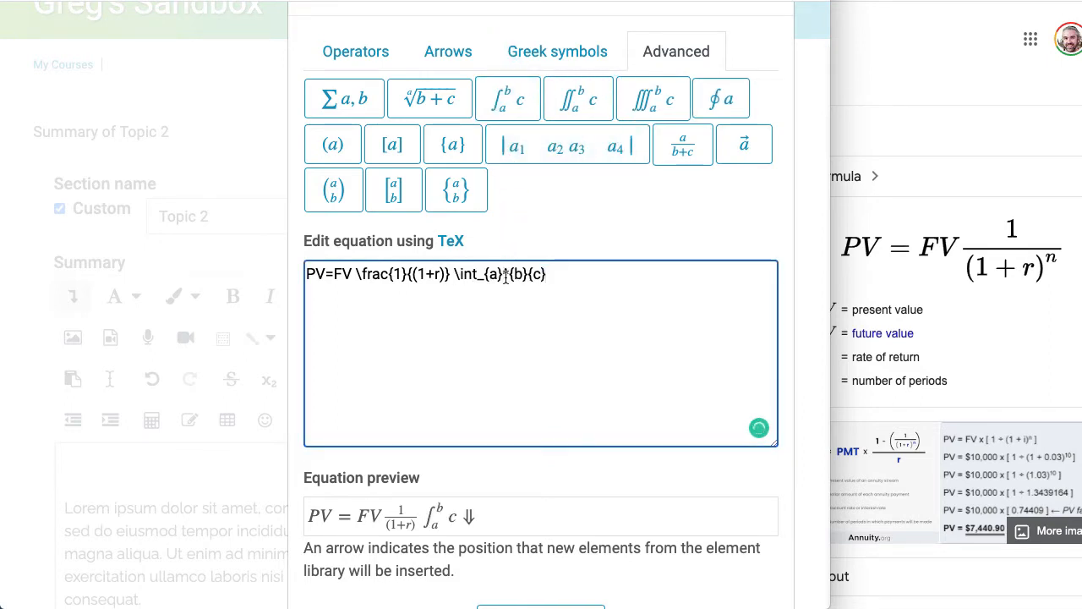
pyautogui.click(453, 274)
pyautogui.moveTo(577, 273); pyautogui.dragTo(450, 274)
pyautogui.press('BackSpace')
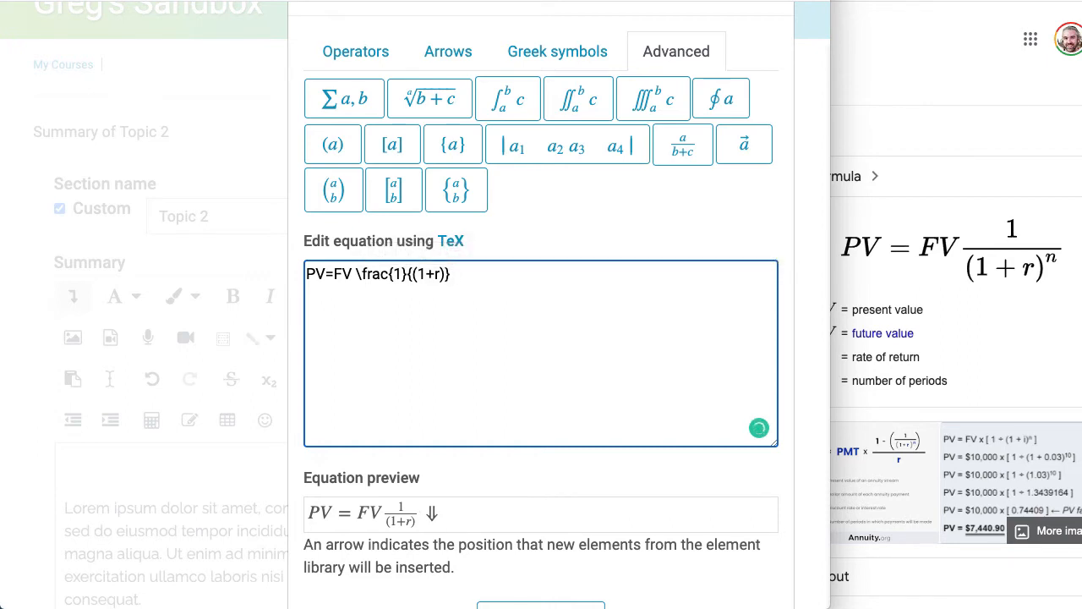
# - Raise (1+r) in the fraction's denominator to the power n by adding ^n inside the closing brace
pyautogui.press('Left')
pyautogui.write('^')
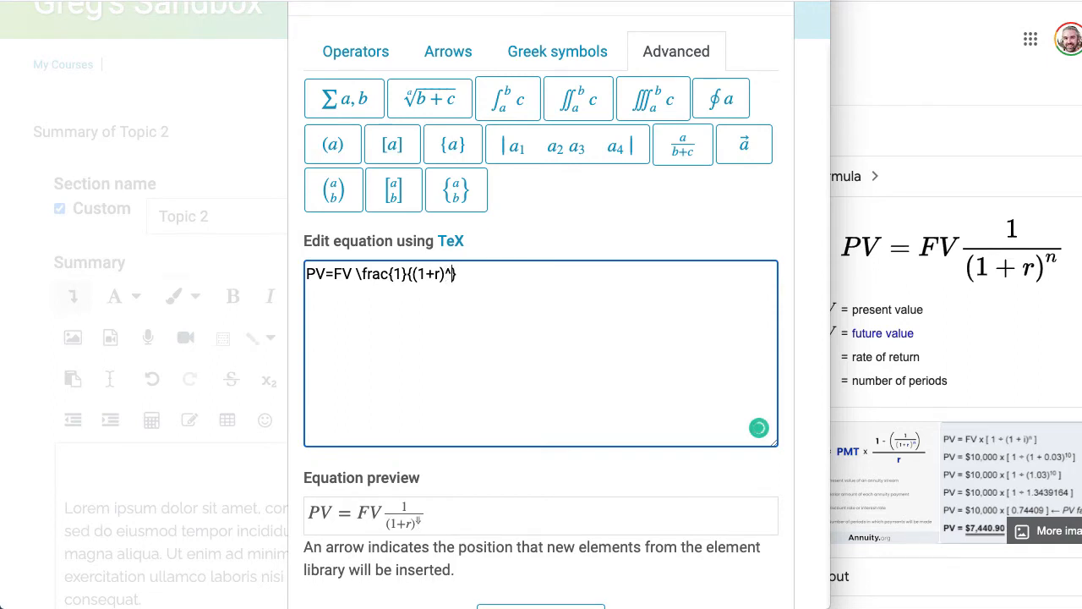
pyautogui.write('n')
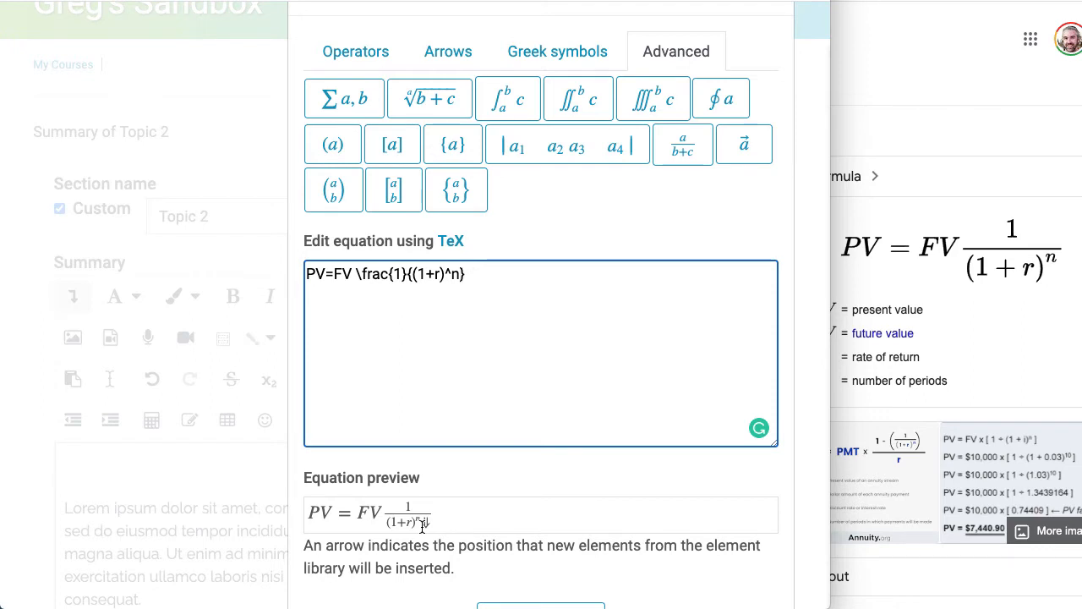
# - Save the equation into the Topic 2 summary and widen the browser window to full width
pyautogui.scroll(-3, 447, 427)
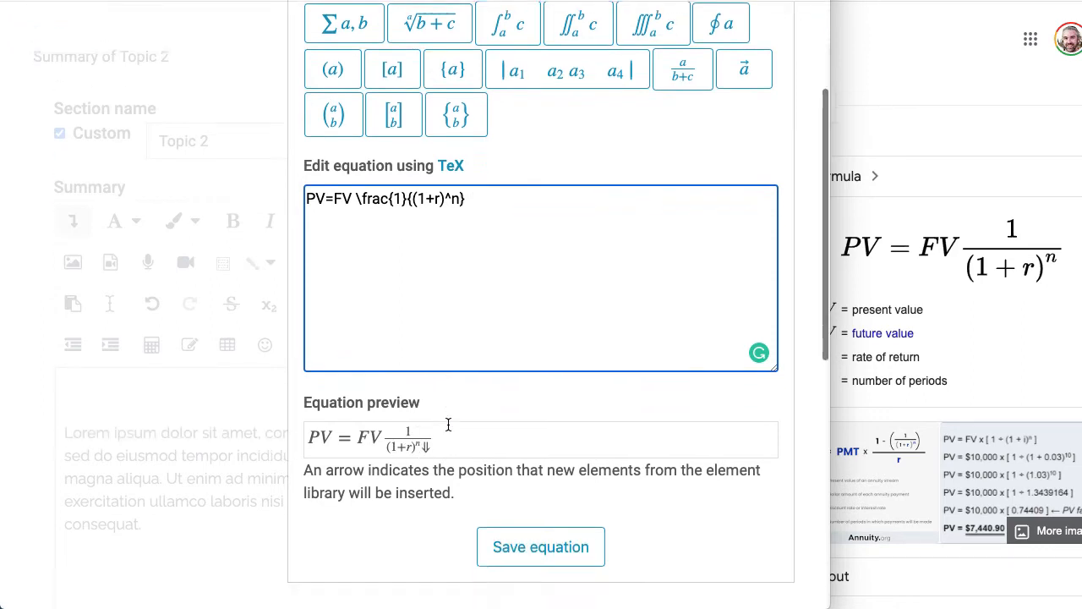
pyautogui.scroll(1, 447, 430)
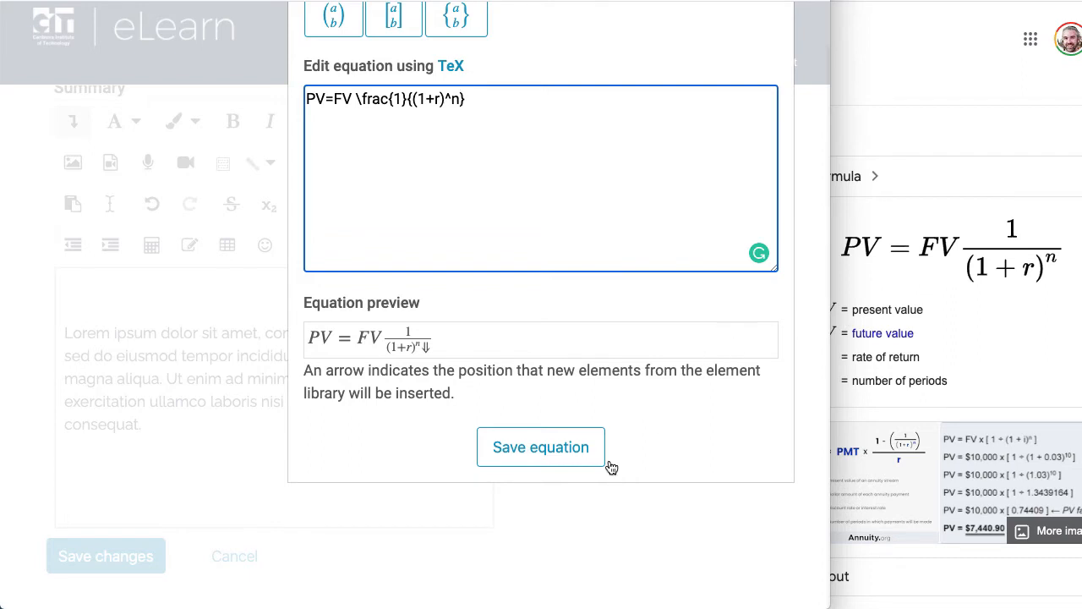
pyautogui.click(580, 455)
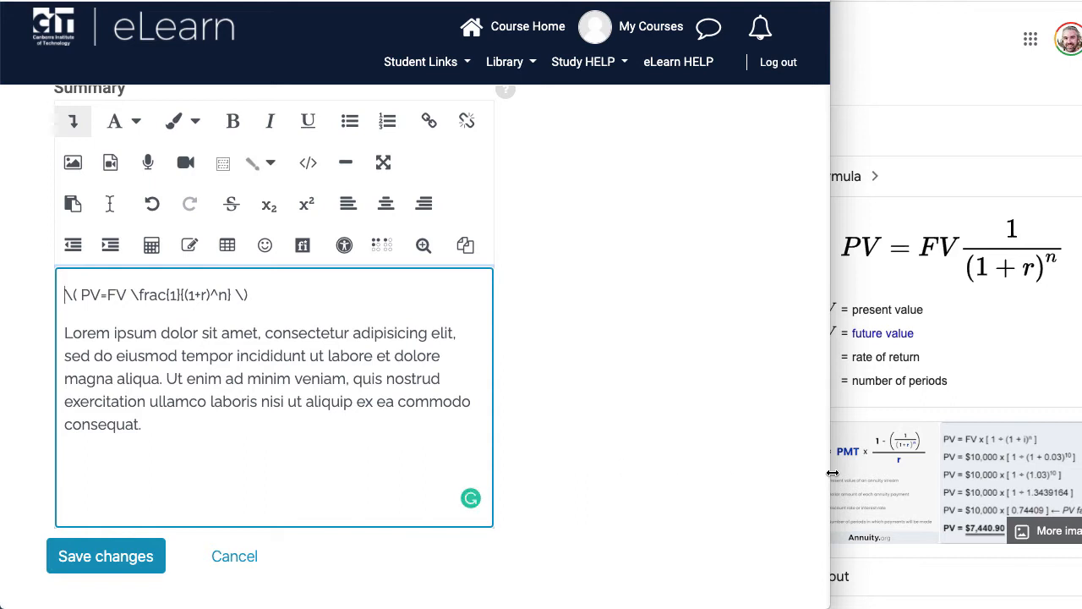
pyautogui.moveTo(830, 475); pyautogui.dragTo(1081, 494)
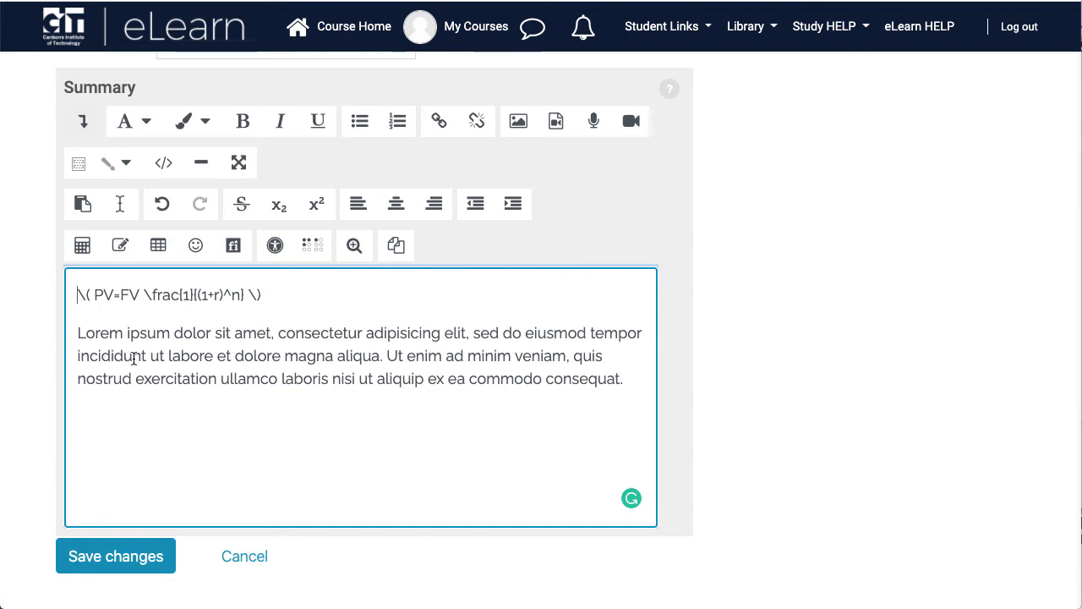
# - Format the equation line in the summary as Heading (large) and save the section changes
pyautogui.moveTo(278, 294); pyautogui.dragTo(75, 292)
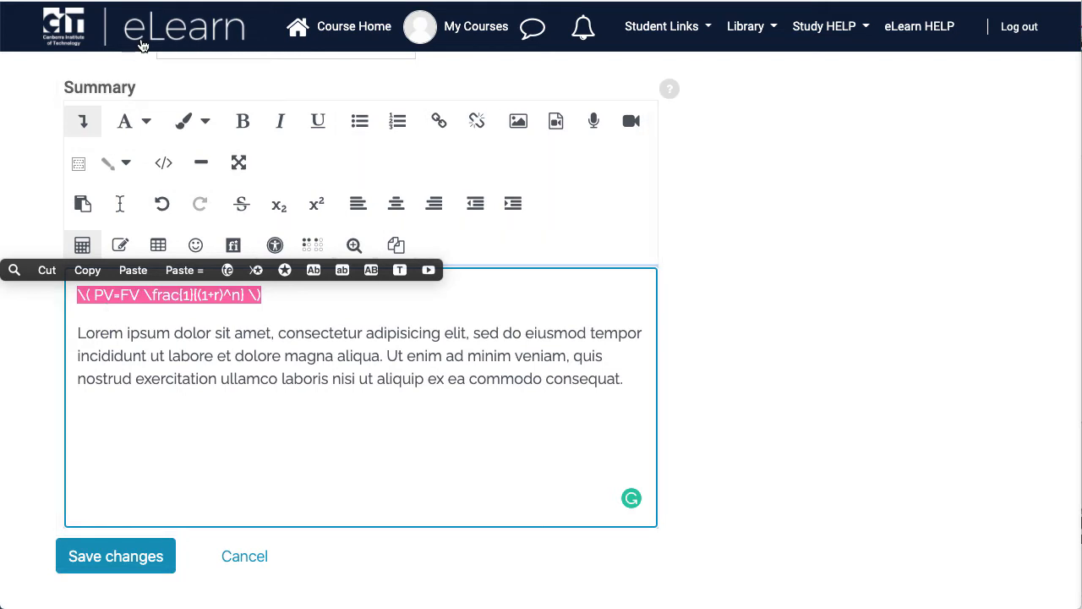
pyautogui.click(131, 123)
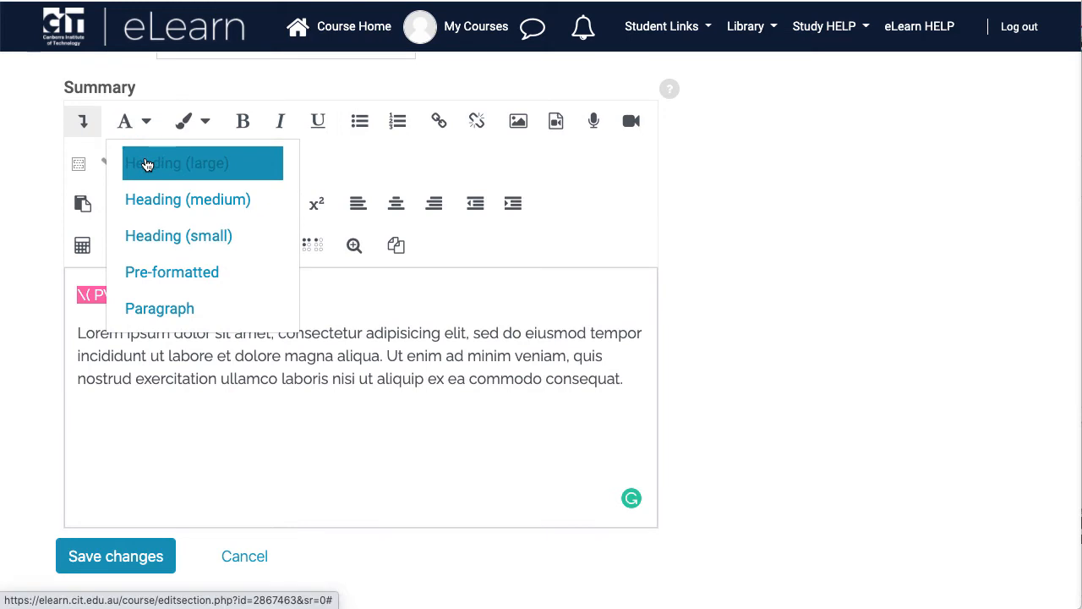
pyautogui.click(147, 163)
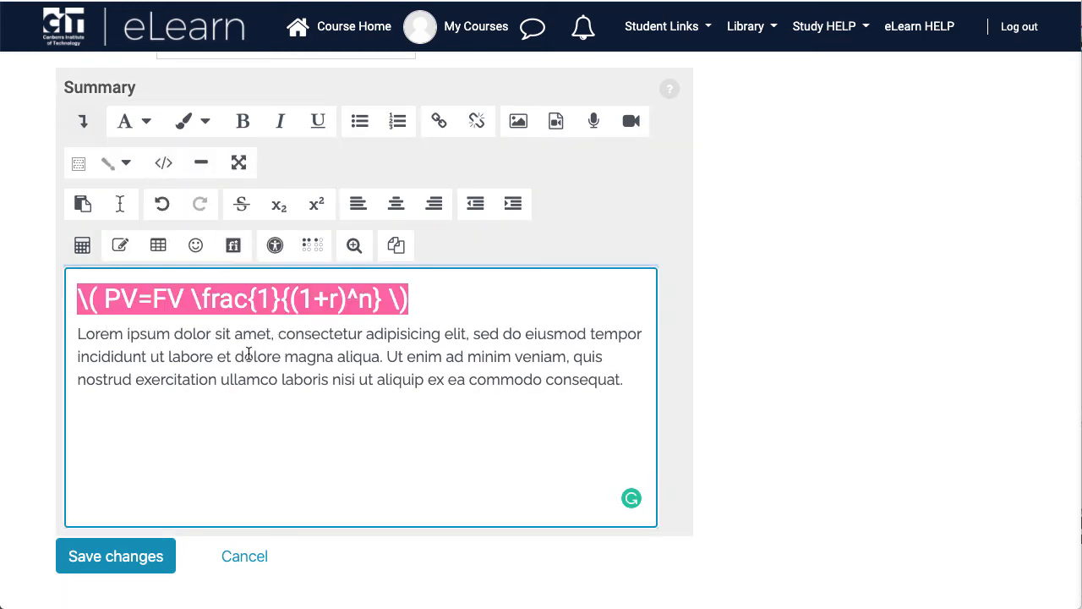
pyautogui.click(115, 560)
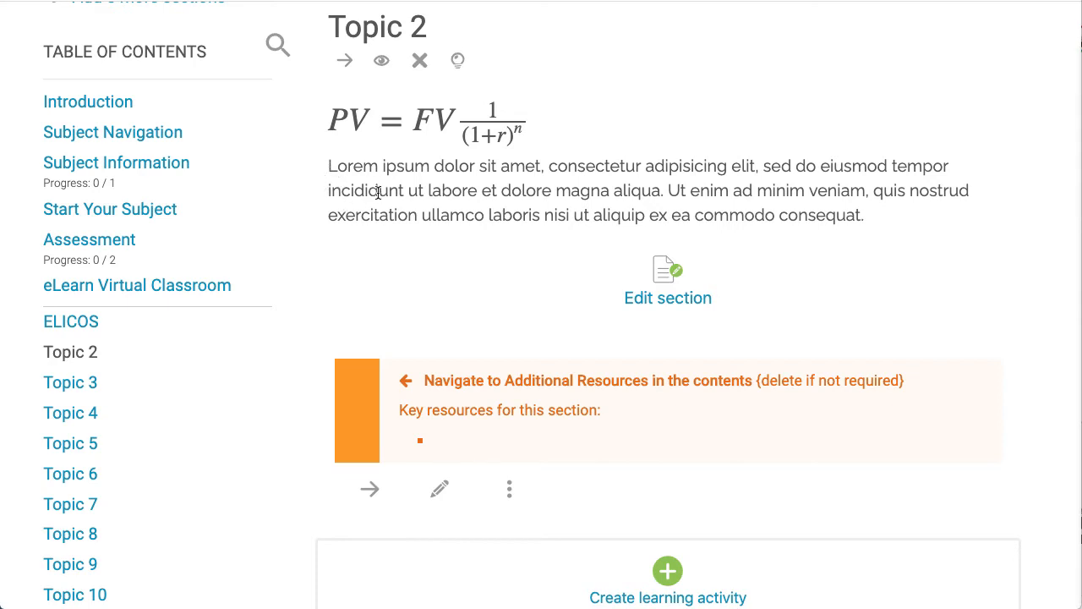
# - Reopen the Topic 2 section for editing and add blank lines below the equation
pyautogui.click(668, 298)
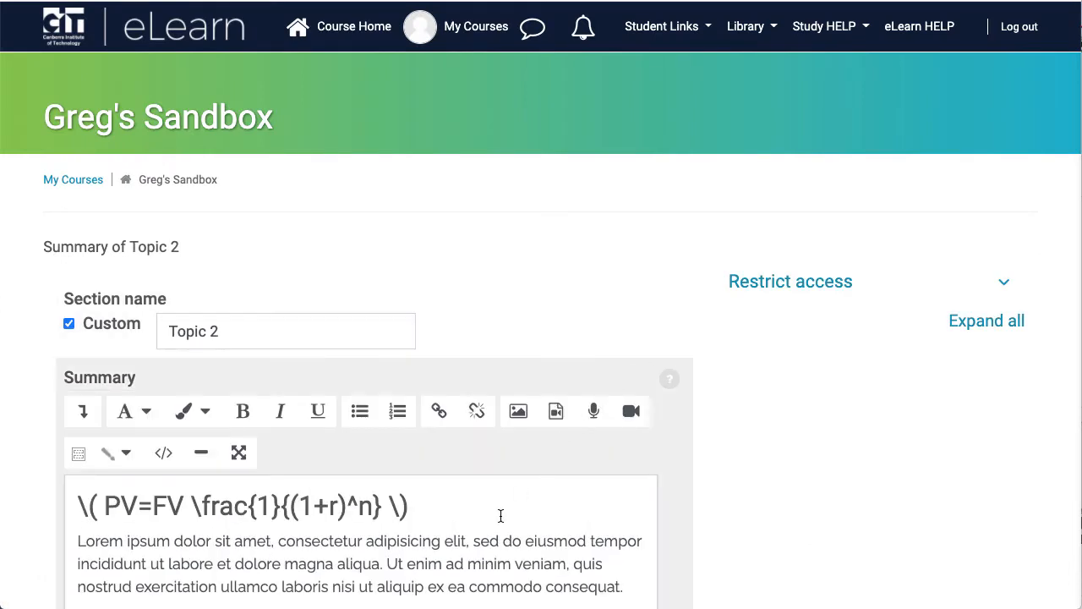
pyautogui.click(448, 505)
pyautogui.press('Return')
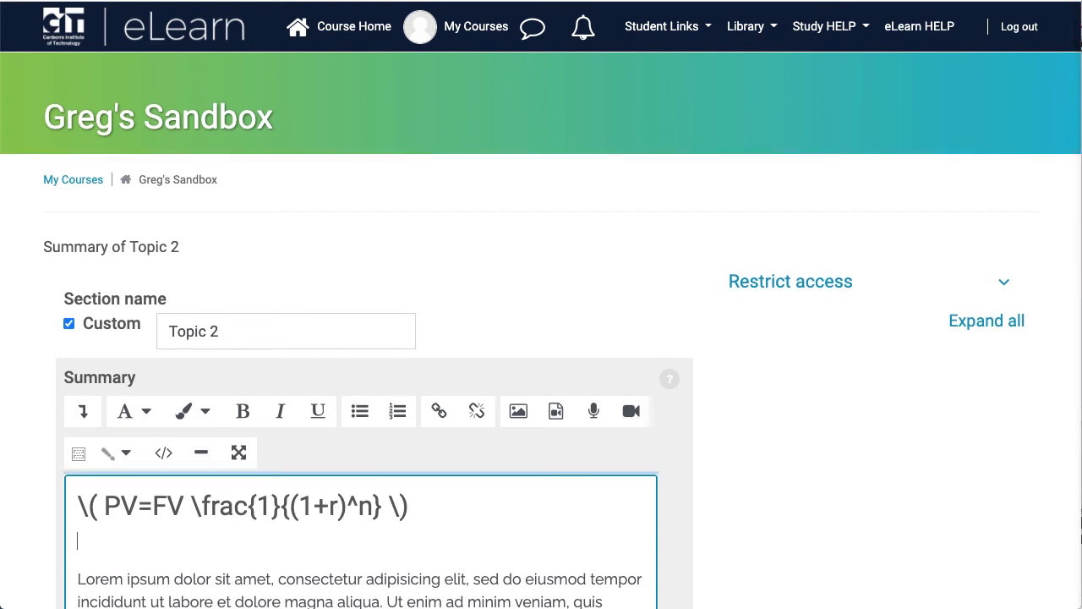
pyautogui.press('Return')
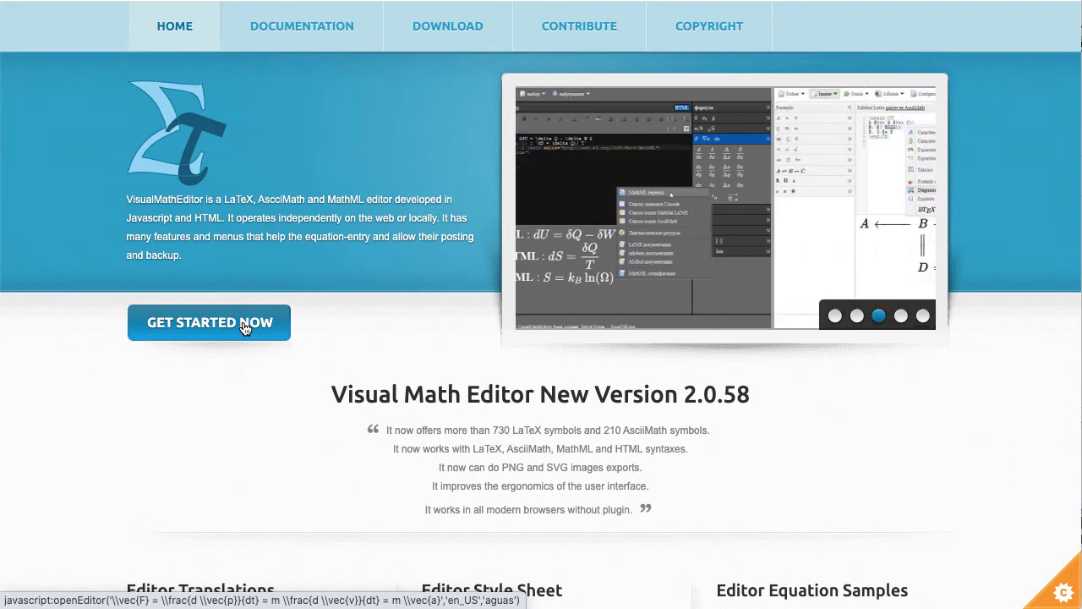
# - Open the Visual Math Editor from its home page and clear the sample equation from the LaTeX code
pyautogui.click(244, 325)
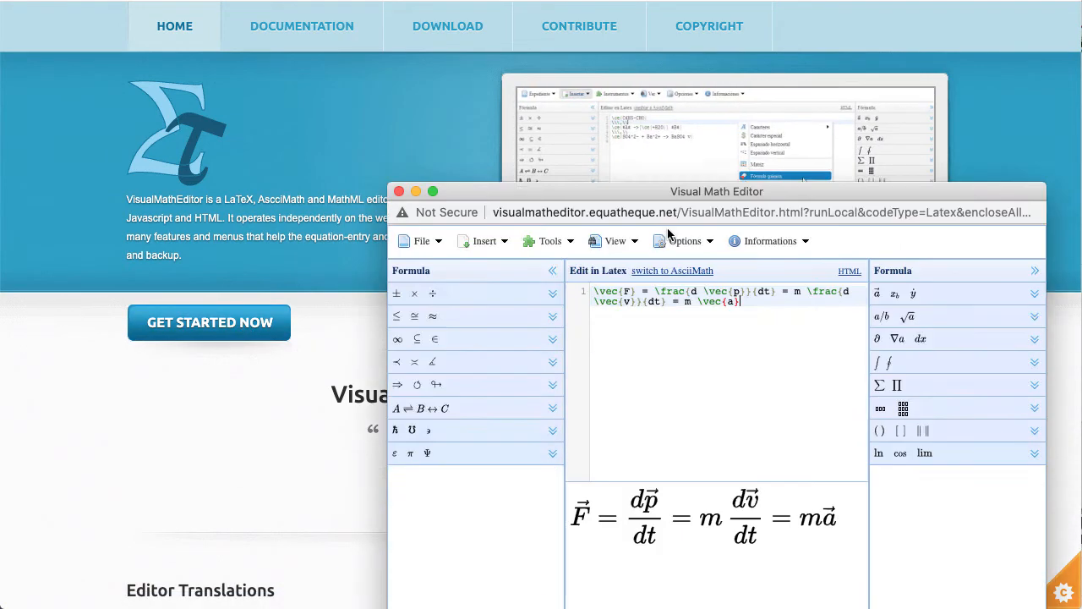
pyautogui.click(575, 122)
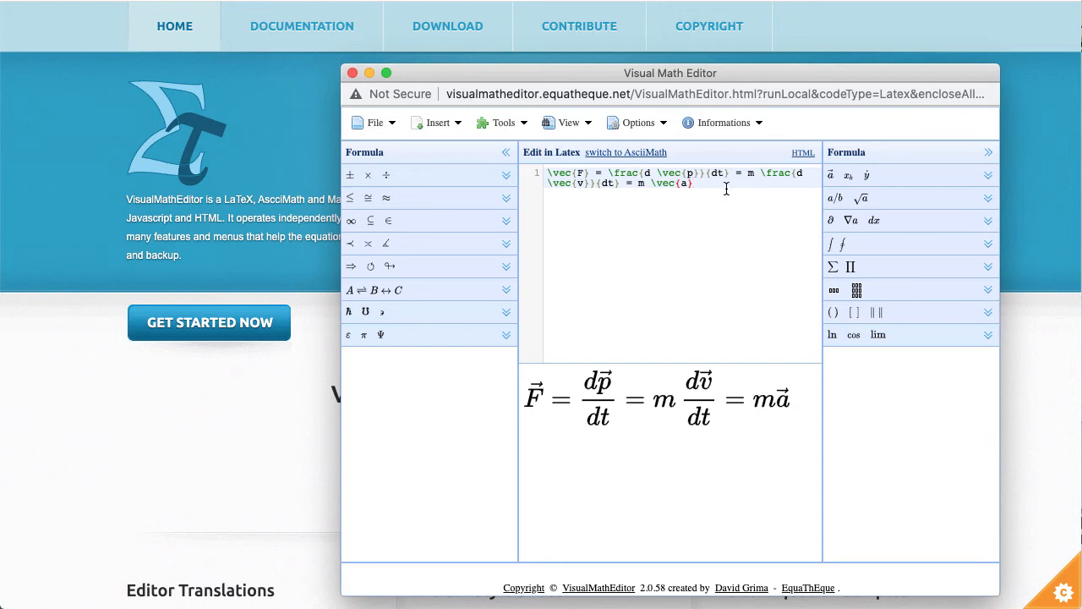
pyautogui.press('super+a')
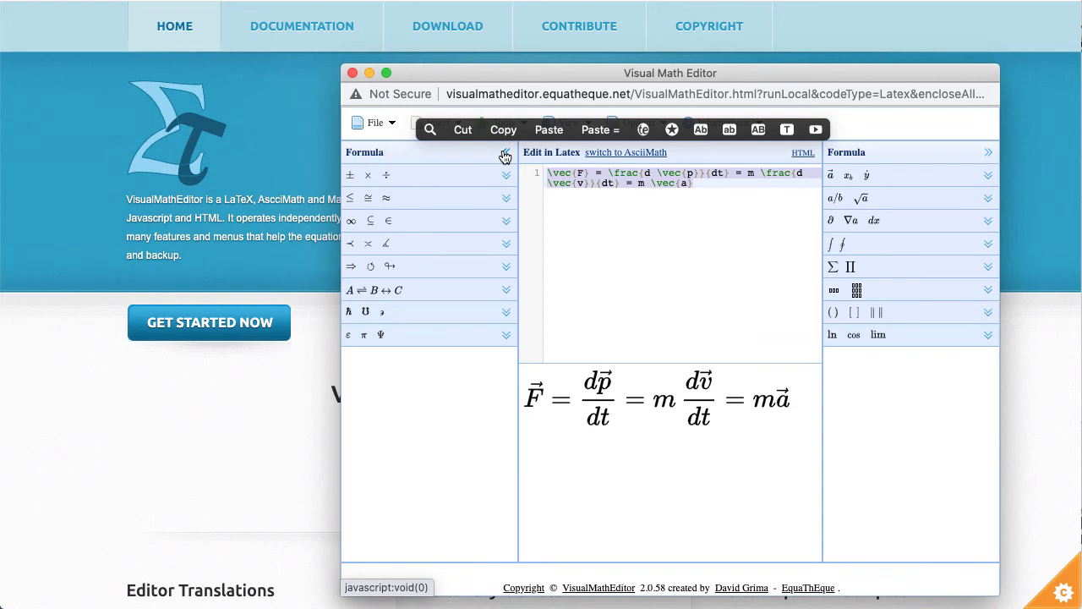
pyautogui.press('BackSpace')
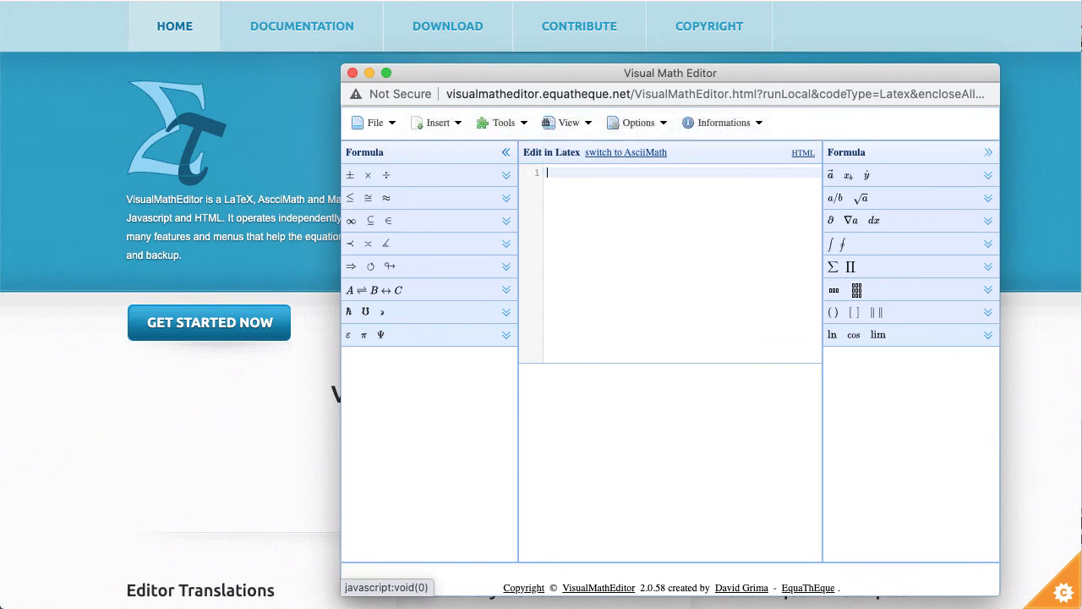
# - Write PV=FV as the start of the LaTeX equation and add an empty fraction template after it
pyautogui.write('PV=')
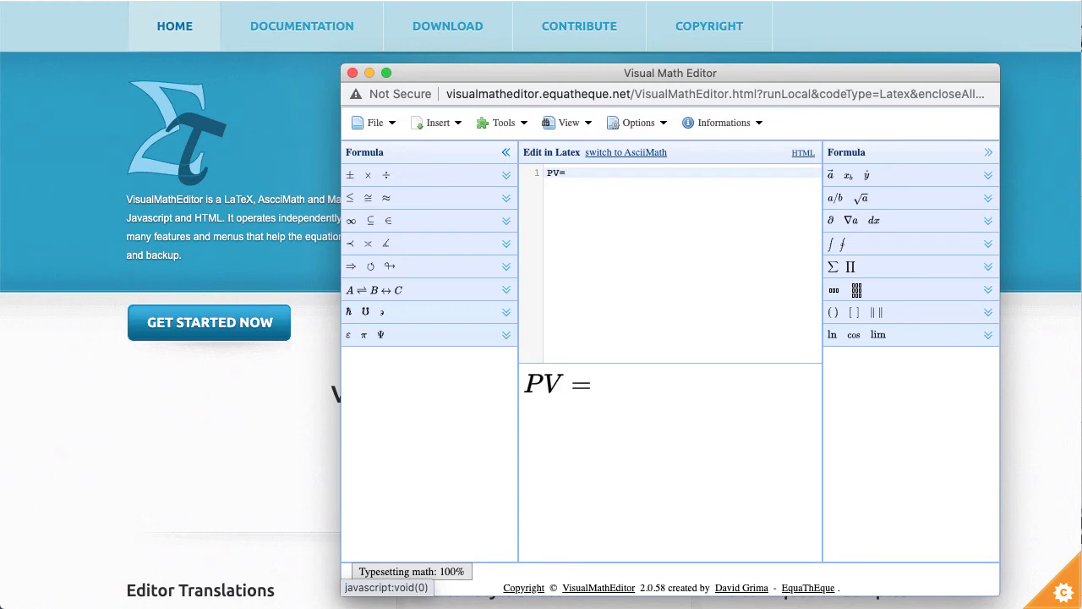
pyautogui.write('FV')
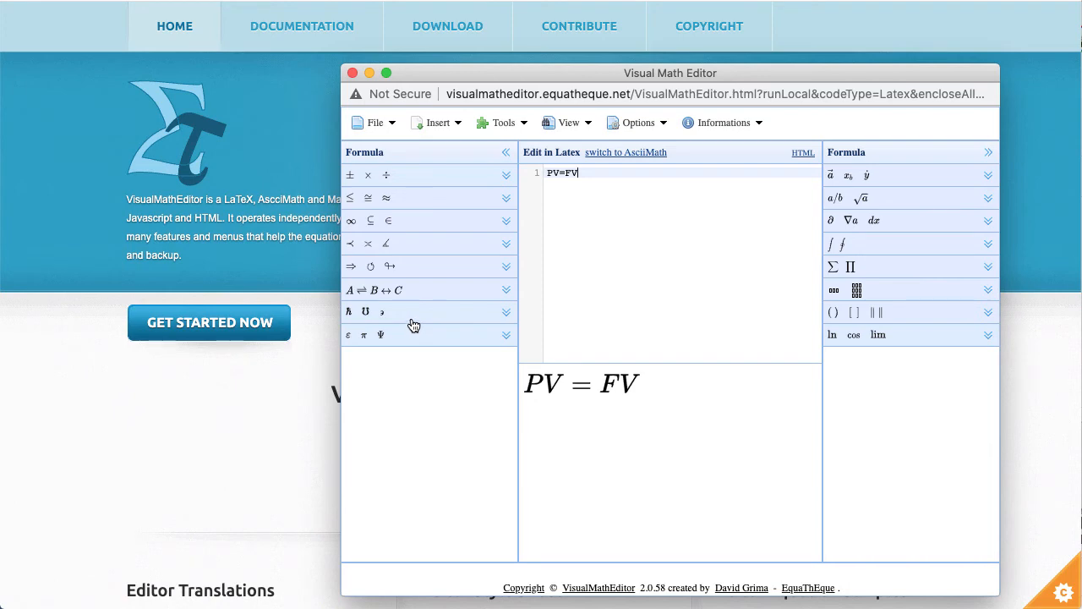
pyautogui.click(897, 203)
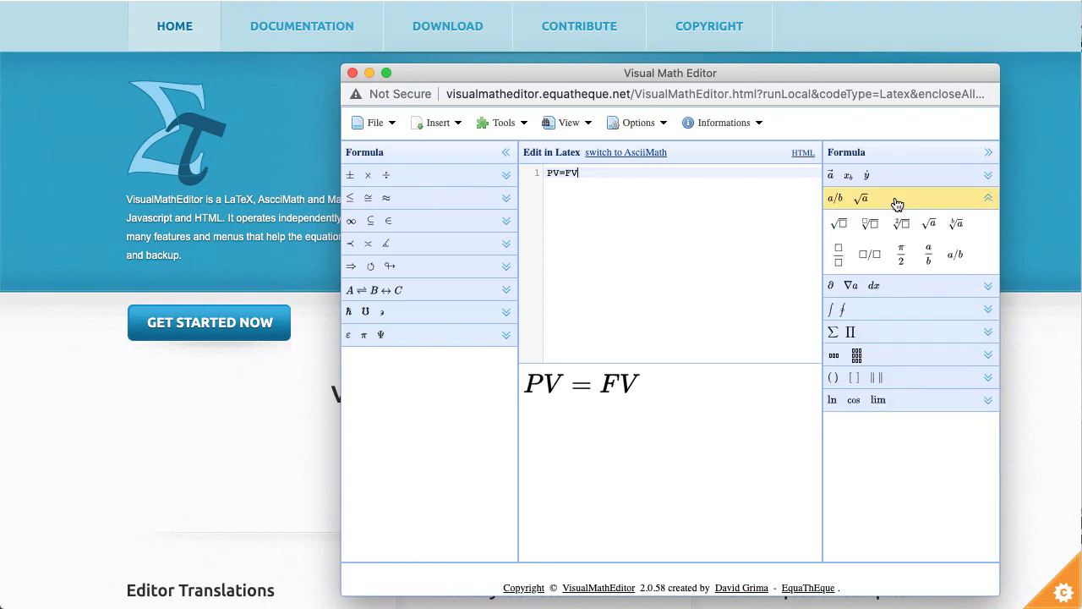
pyautogui.click(840, 256)
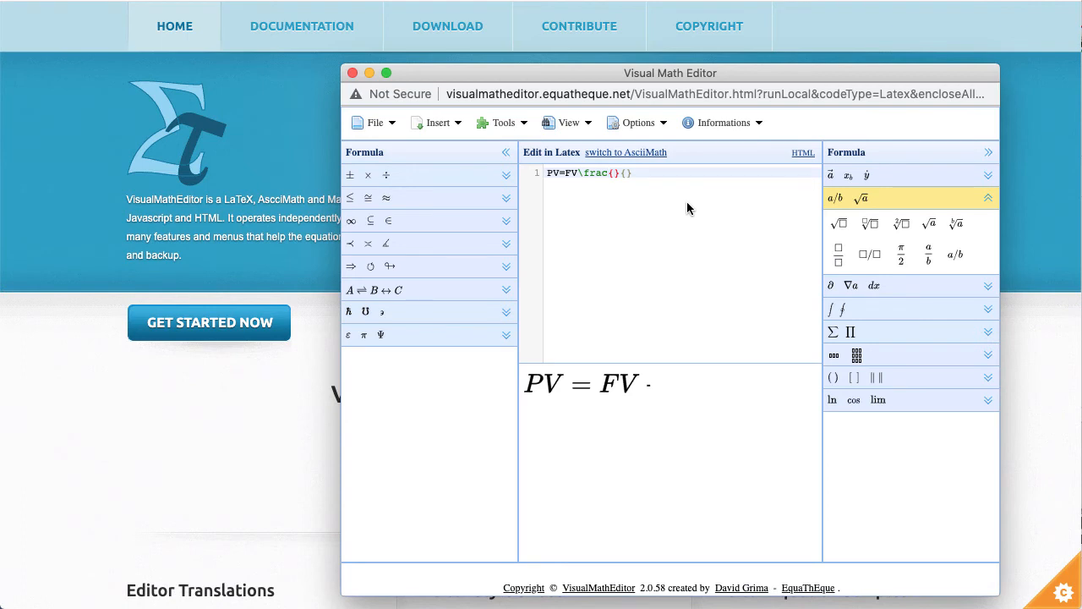
# - Fill the fraction with 1 as the numerator and (1+r) as the denominator
pyautogui.click(612, 172)
pyautogui.write('1')
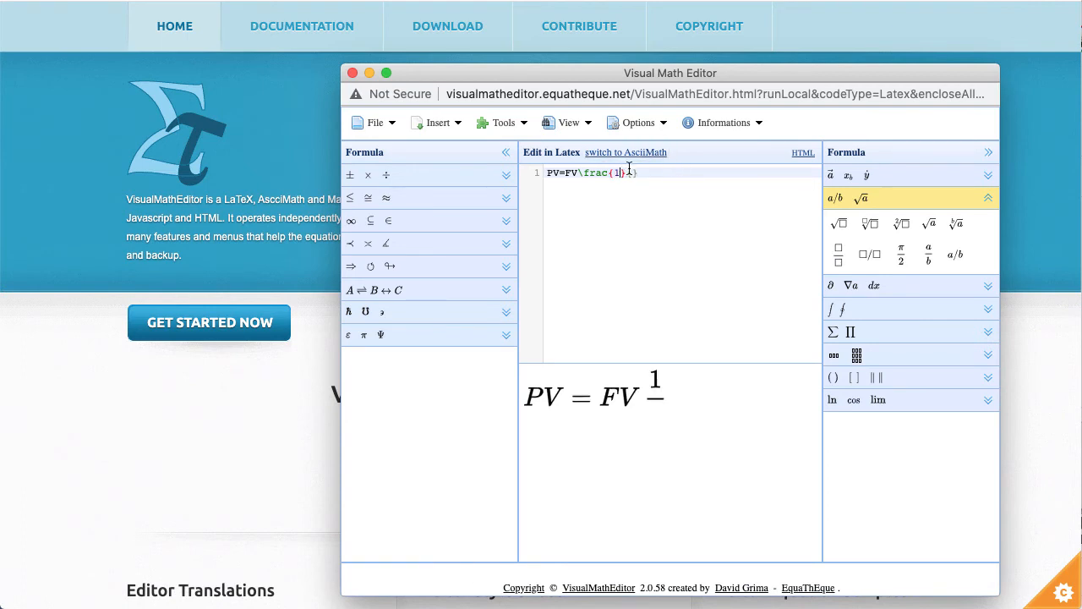
pyautogui.click(631, 173)
pyautogui.write('(1+')
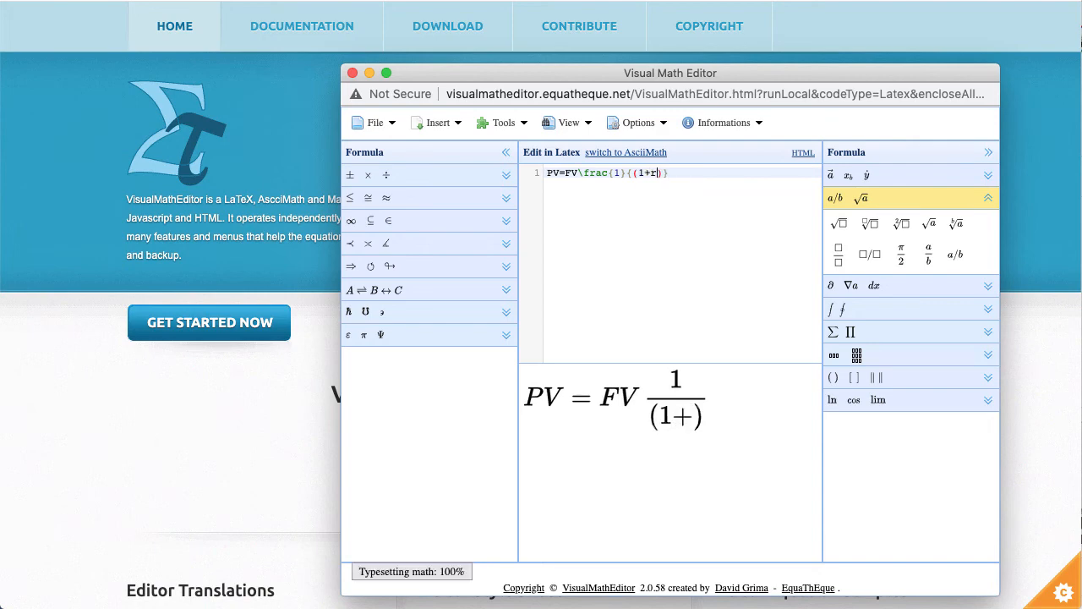
pyautogui.write('r')
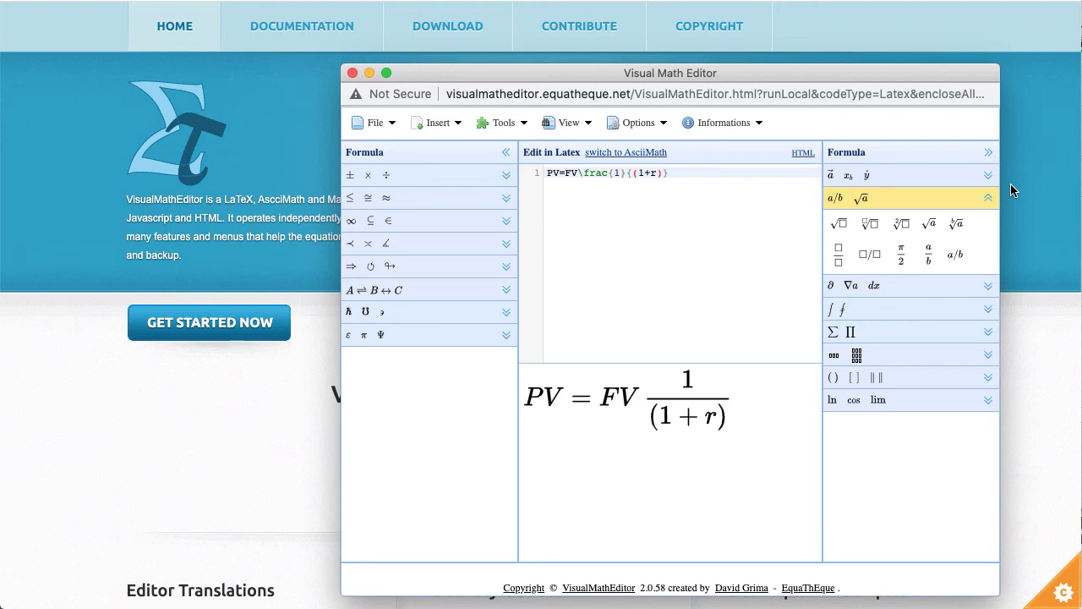
# - Raise (1+r) to the power n using the superscript template, and remove the template's placeholder x
pyautogui.click(896, 175)
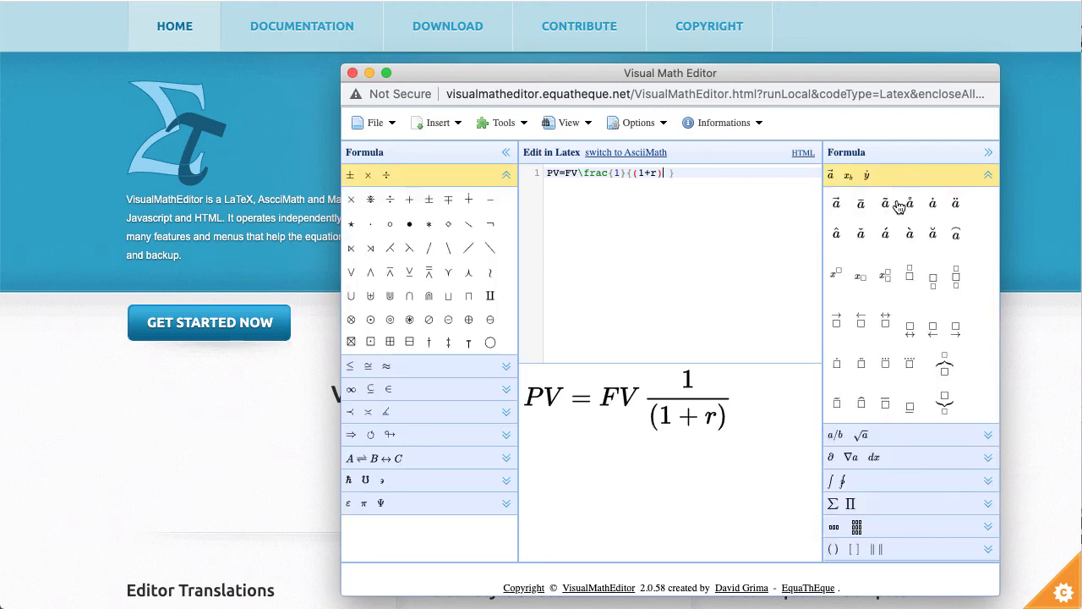
pyautogui.click(839, 275)
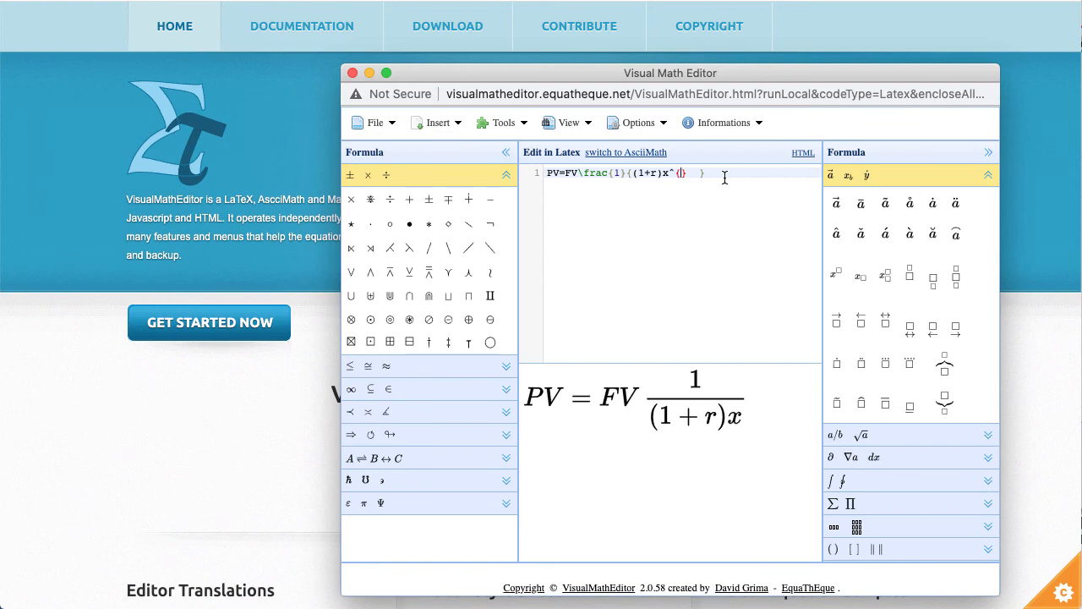
pyautogui.write('n')
pyautogui.rightClick(711, 364)
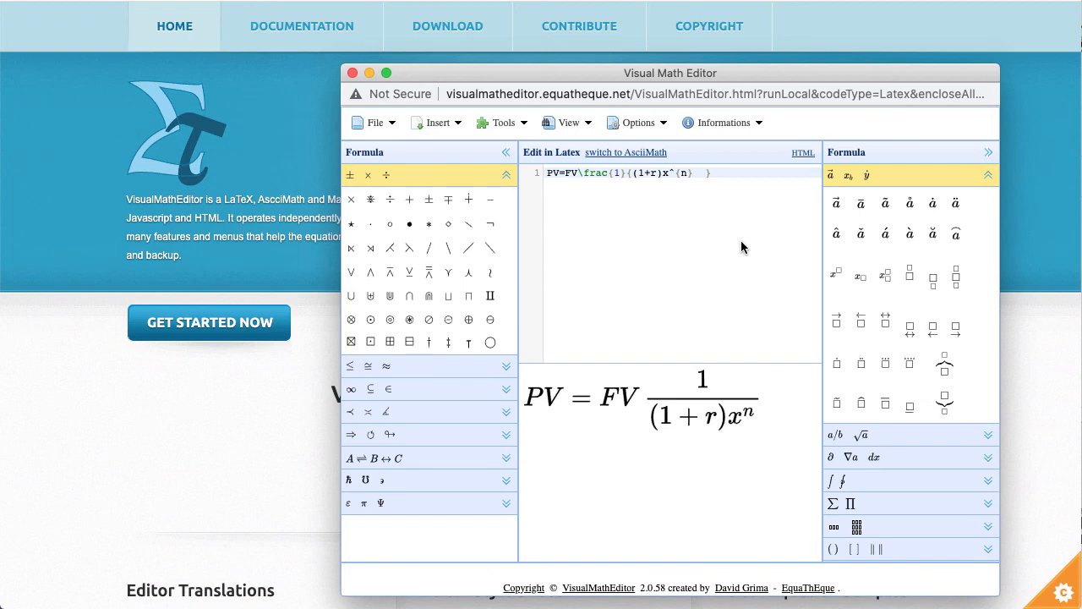
pyautogui.press('BackSpace')
# - Copy the finished LaTeX code, switch to the Moodle Topic 2 summary and open its equation editor on the blank line
pyautogui.moveTo(734, 175); pyautogui.dragTo(446, 159)
pyautogui.click(446, 136)
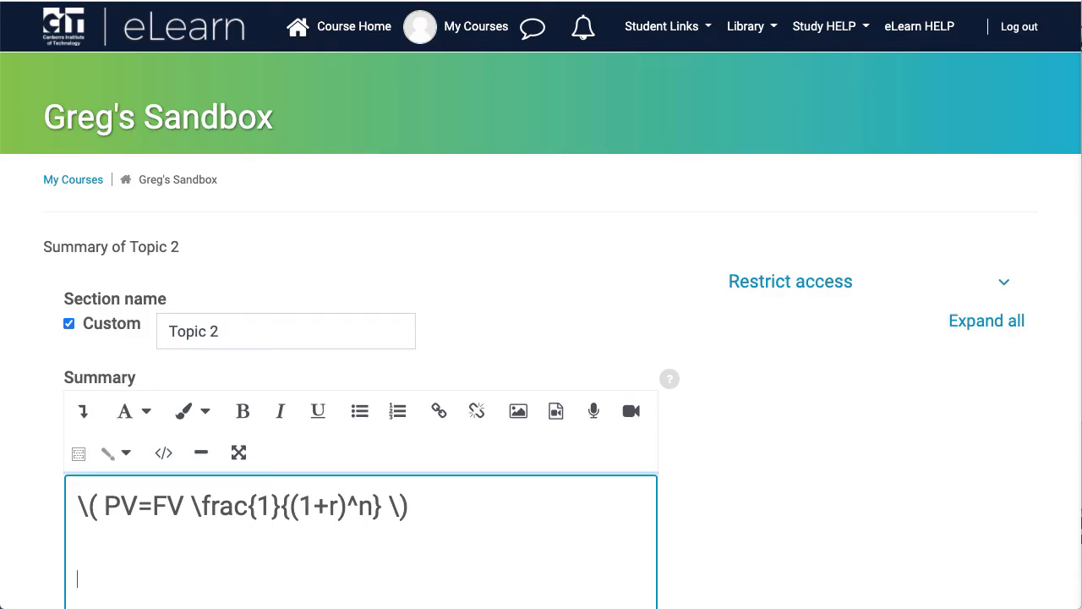
pyautogui.scroll(-1, 181, 369)
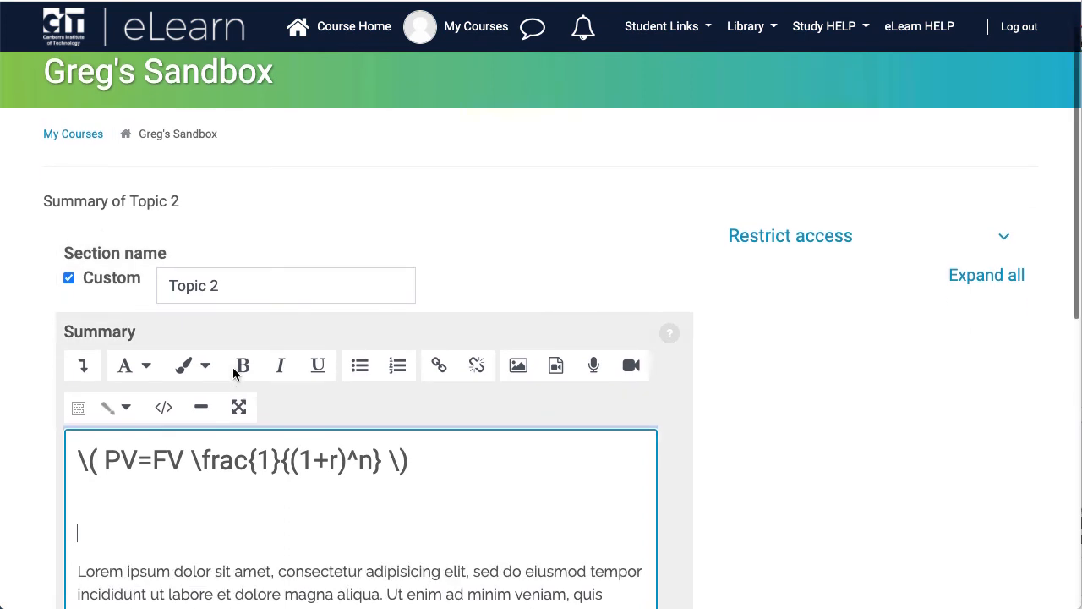
pyautogui.click(86, 414)
pyautogui.scroll(-3, 257, 393)
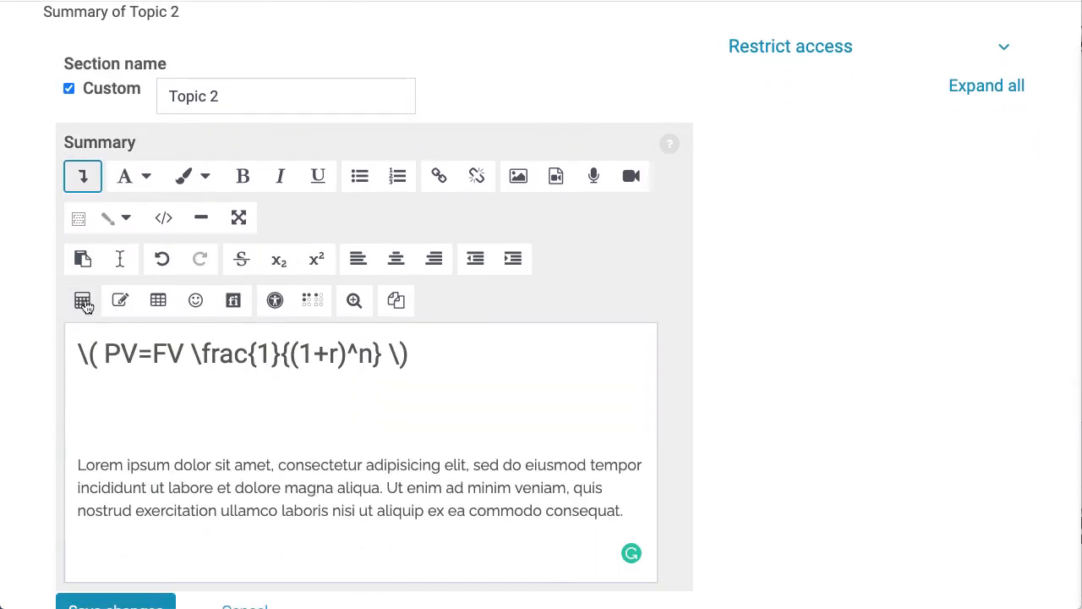
pyautogui.click(82, 300)
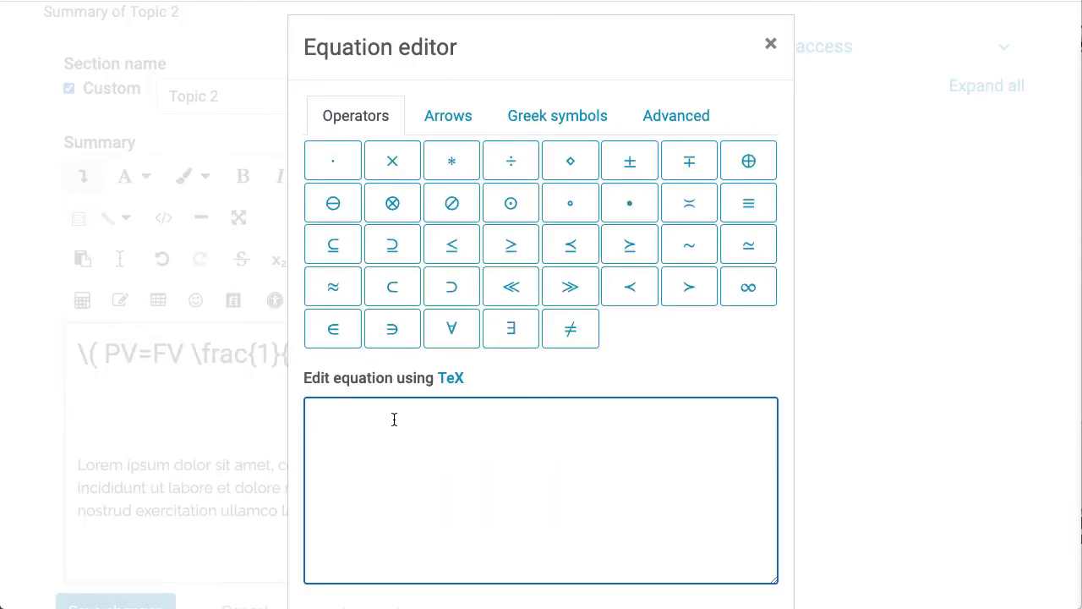
# - Paste the copied code PV=FV\frac{1}{(1+r)^{n} } as the TeX equation and save it into the summary
pyautogui.hotkey('ctrl', 'v')
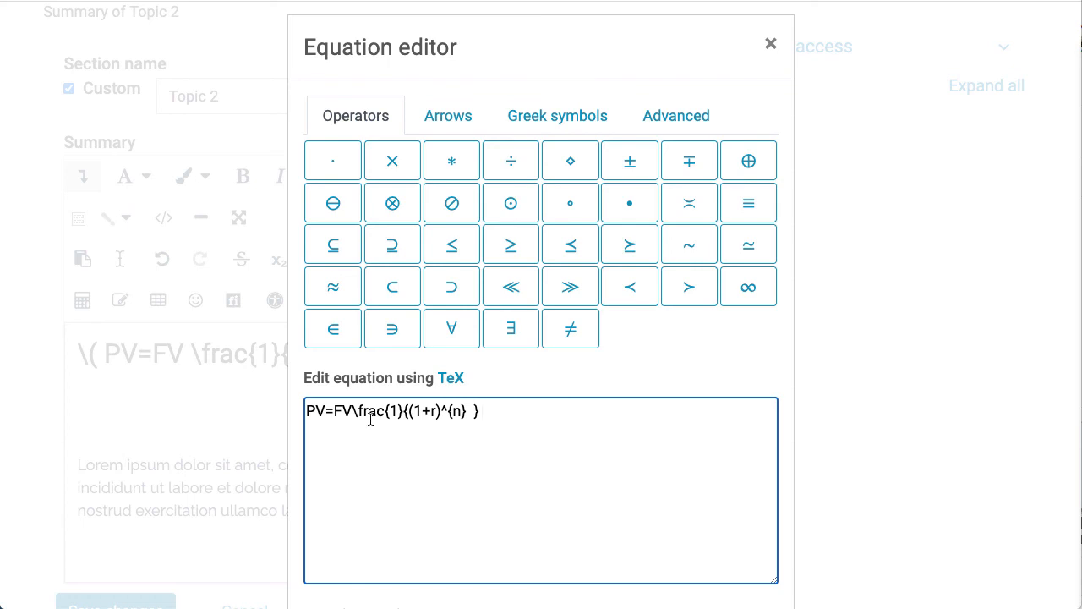
pyautogui.scroll(-4, 475, 429)
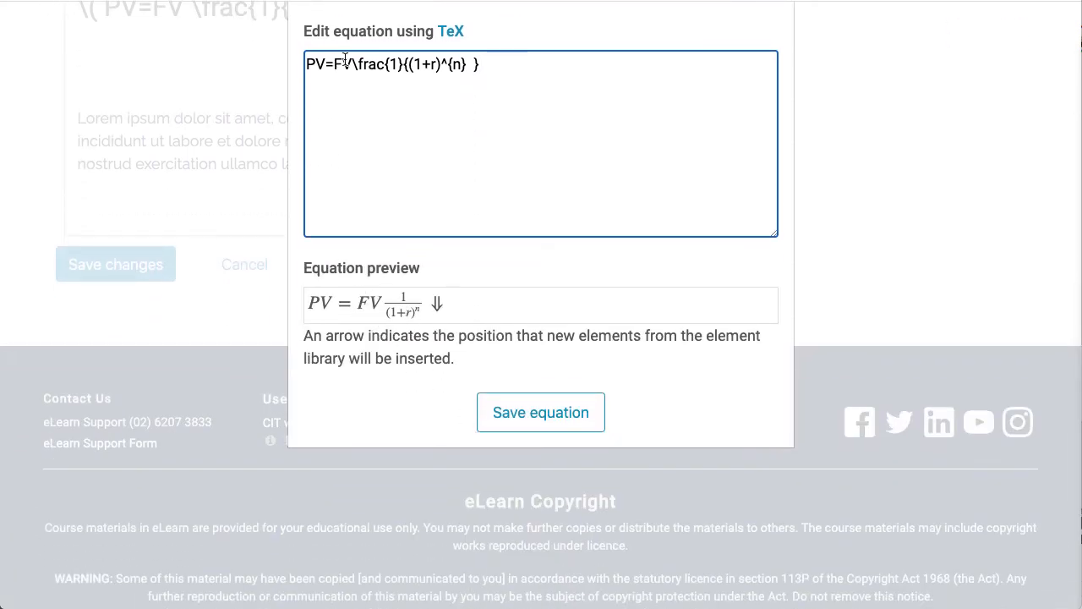
pyautogui.click(526, 421)
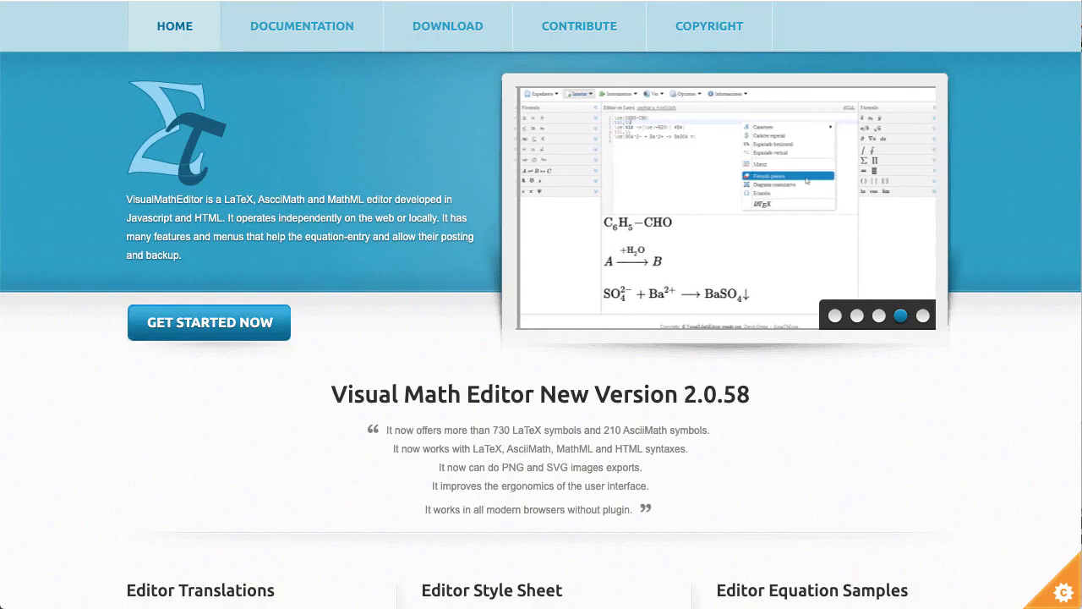
# - Reopen the Visual Math Editor and examine its fraction and root, derivative, and sum and product template groups
pyautogui.click(236, 337)
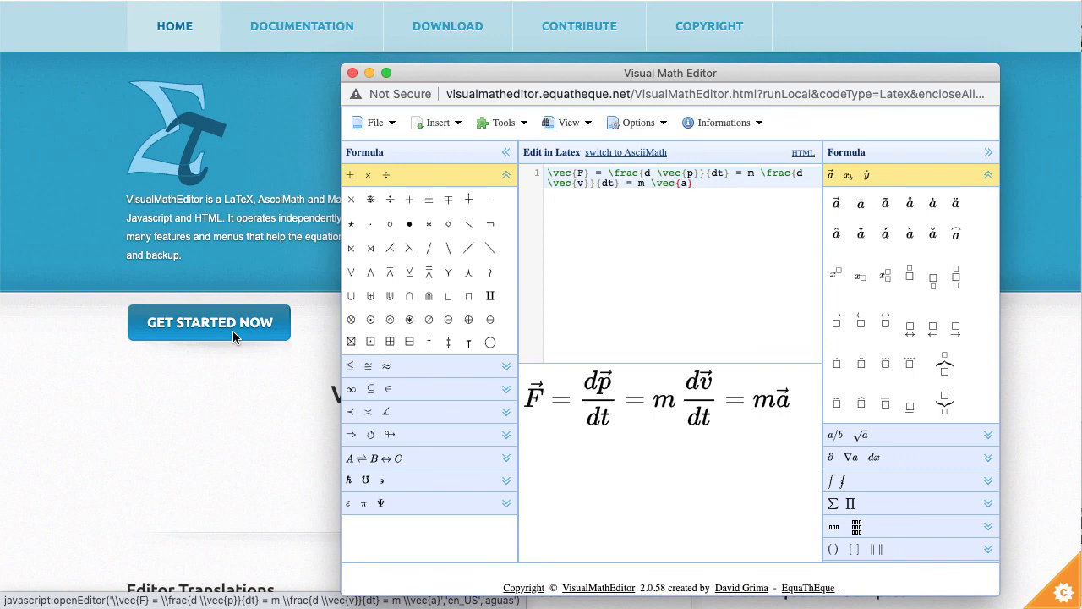
pyautogui.click(862, 435)
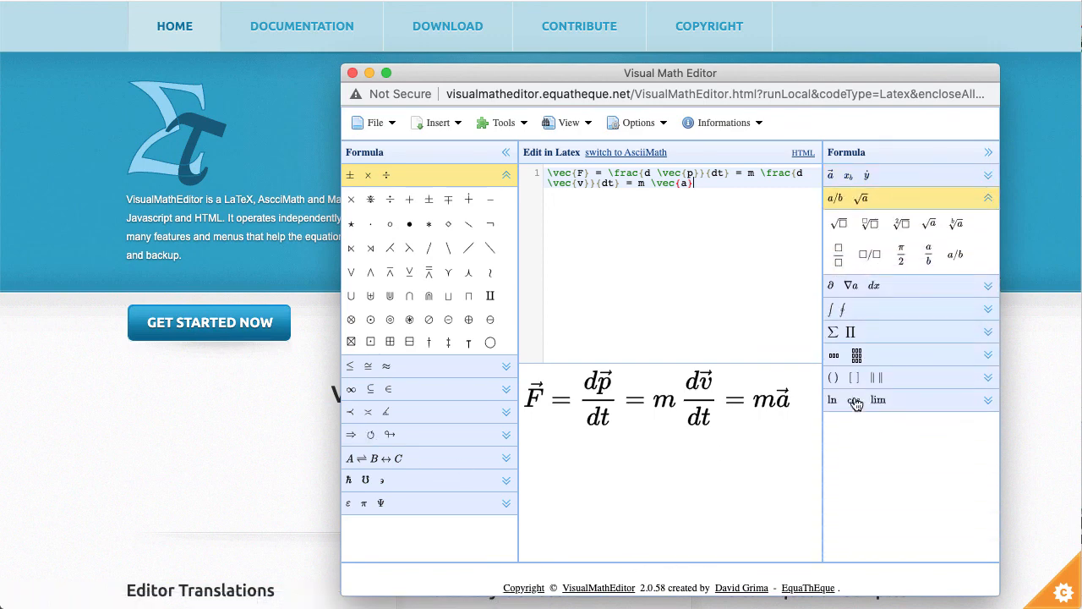
pyautogui.click(856, 304)
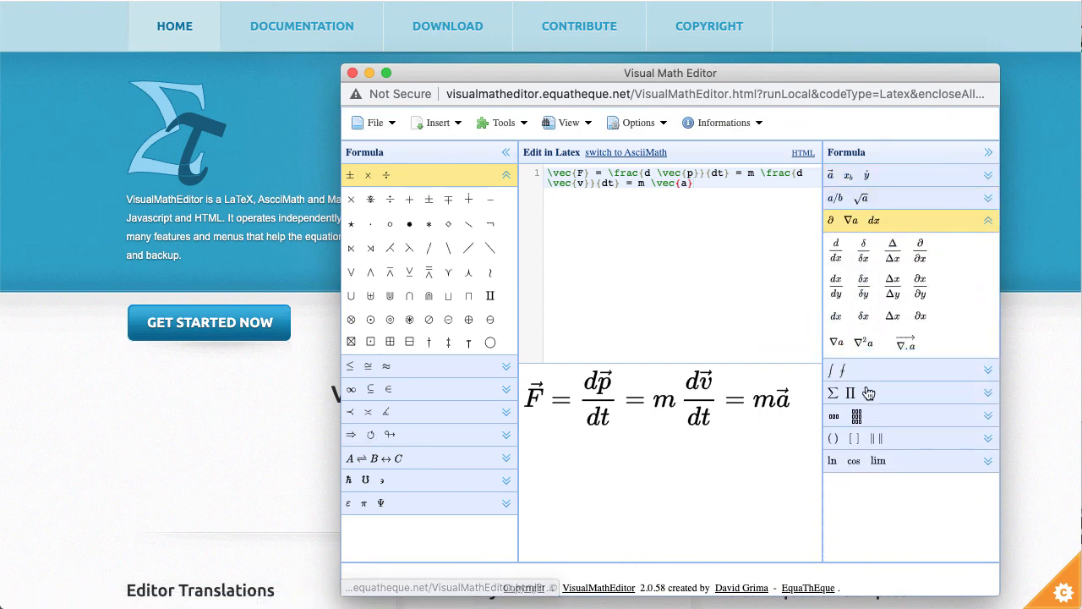
pyautogui.click(843, 394)
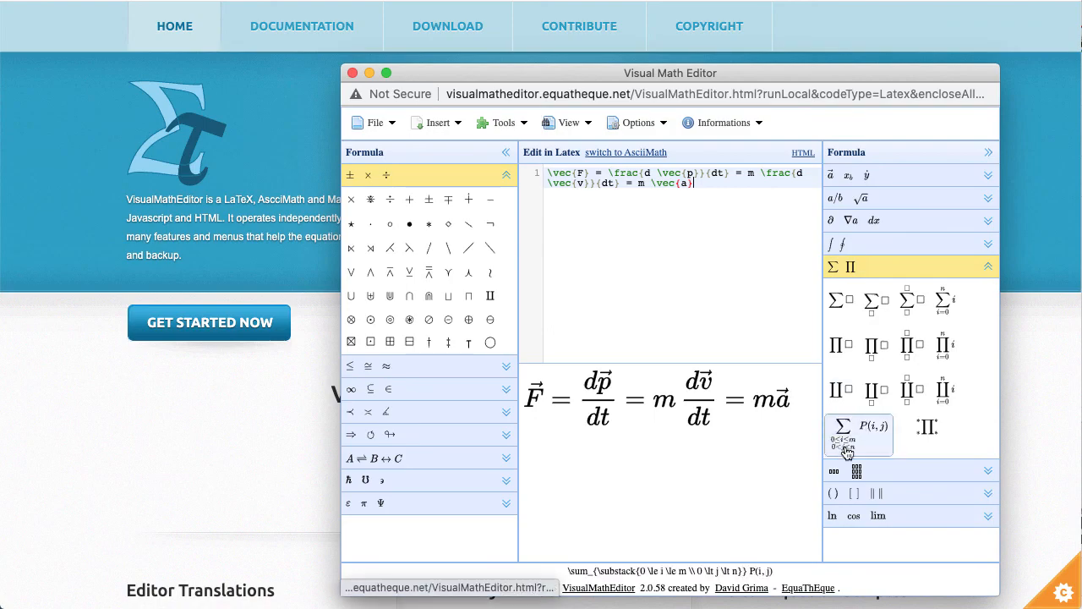